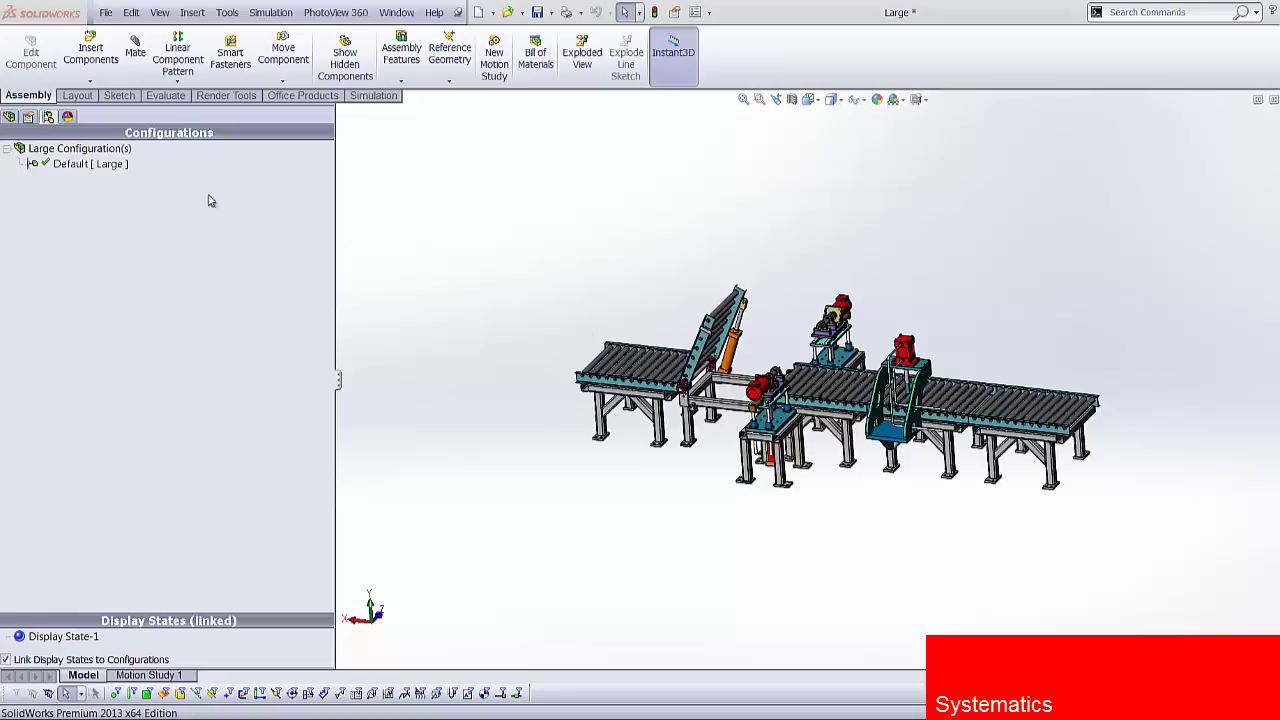
# - Create an 'improved1' configuration for the Large conveyor assembly and make it active
pyautogui.rightClick(70, 148)
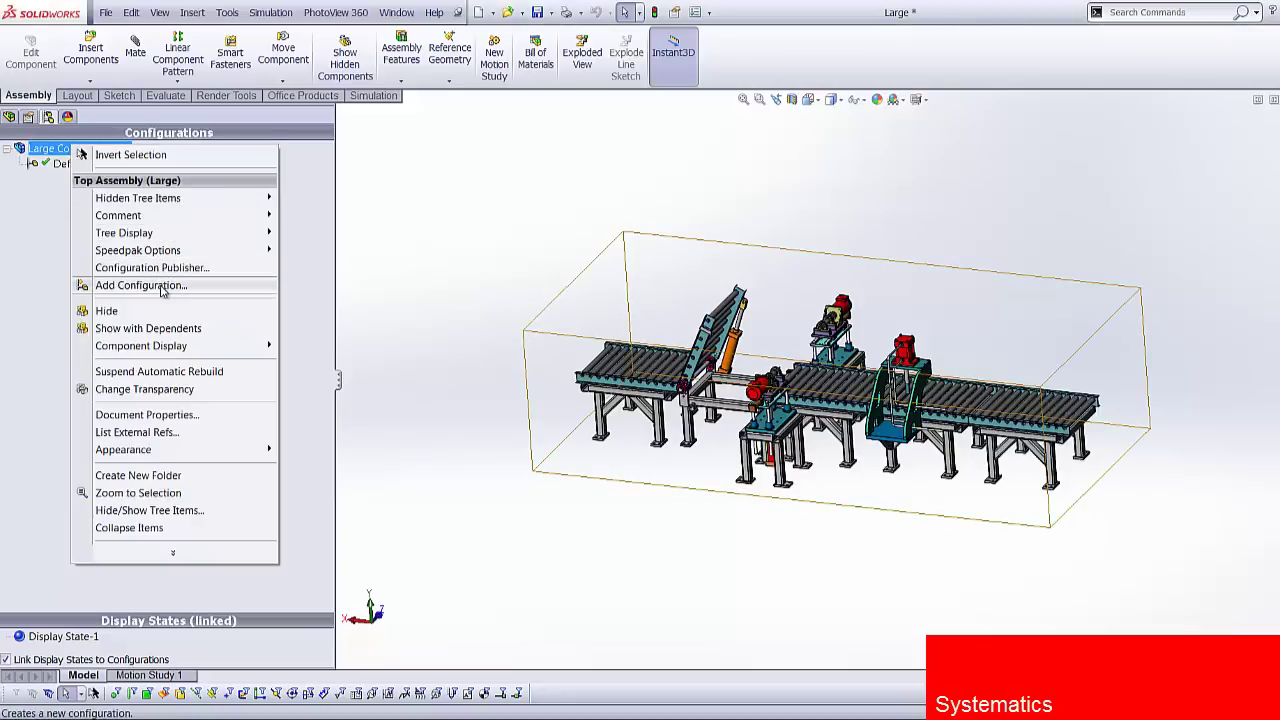
pyautogui.click(240, 285)
pyautogui.write('improved1')
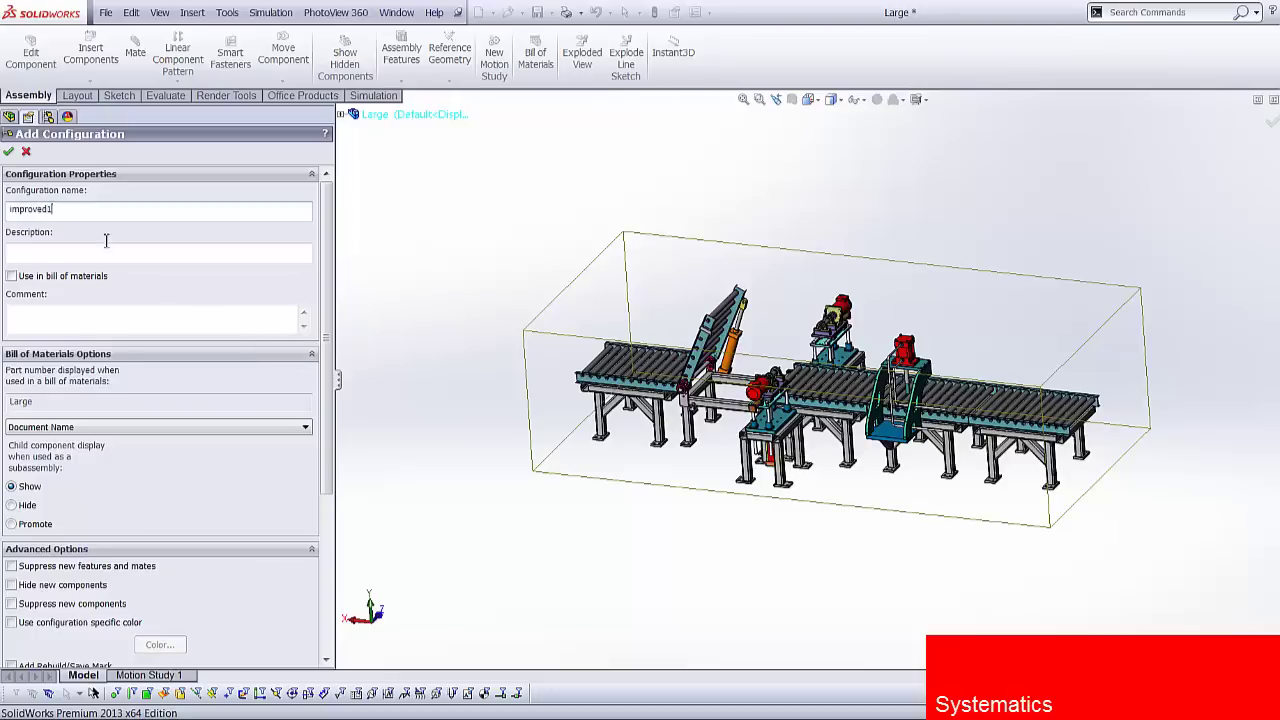
pyautogui.click(8, 151)
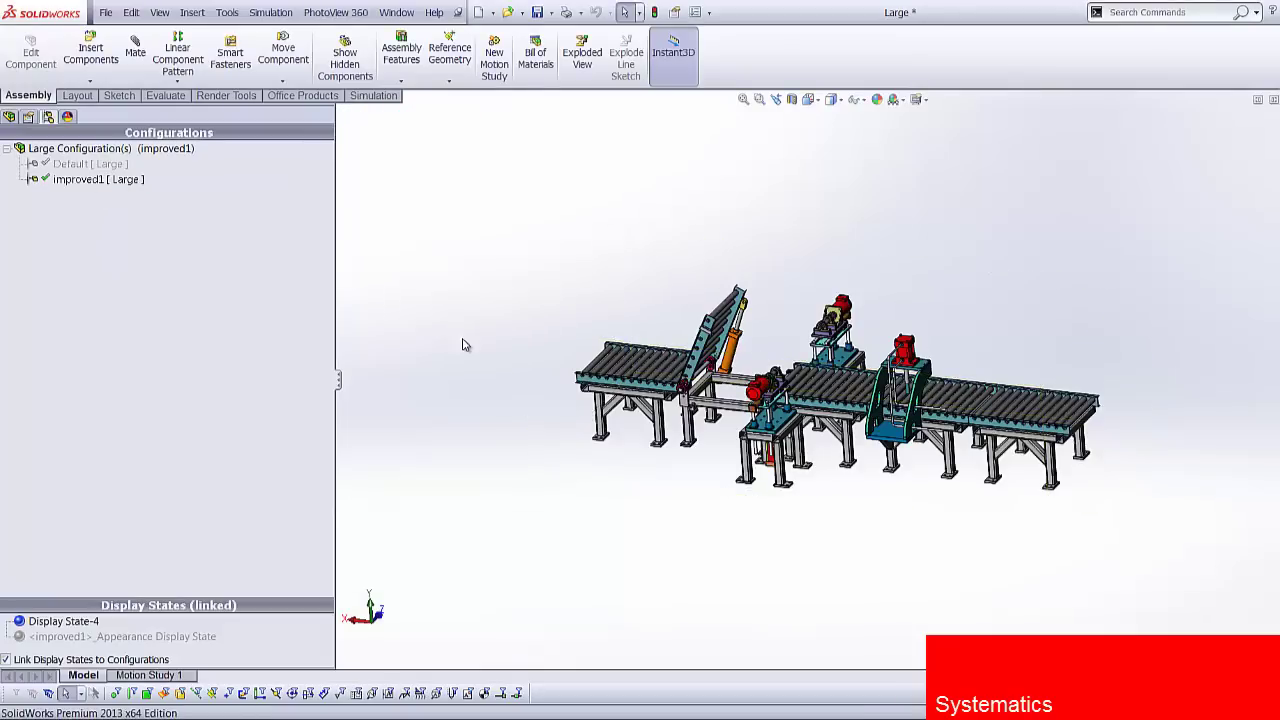
# - Pick the rod guide on the model and fit the conveyor assembly in view
pyautogui.scroll(-5, 764, 444)
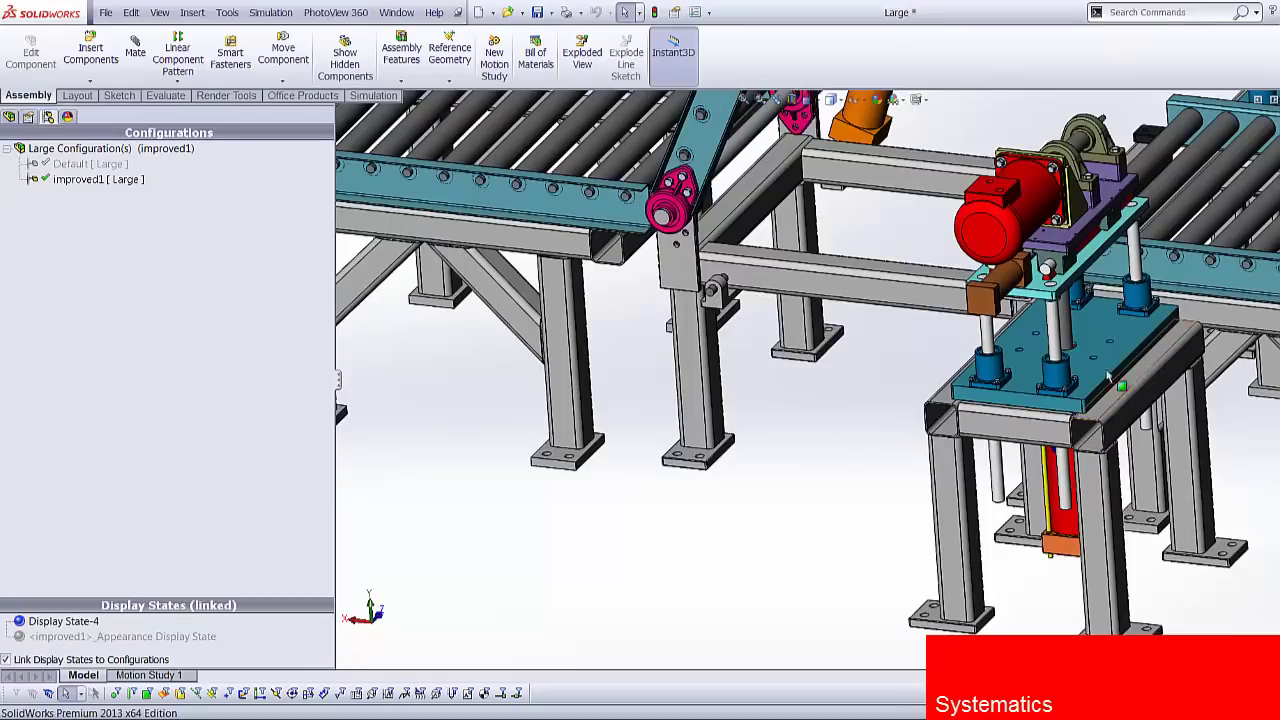
pyautogui.click(1065, 381)
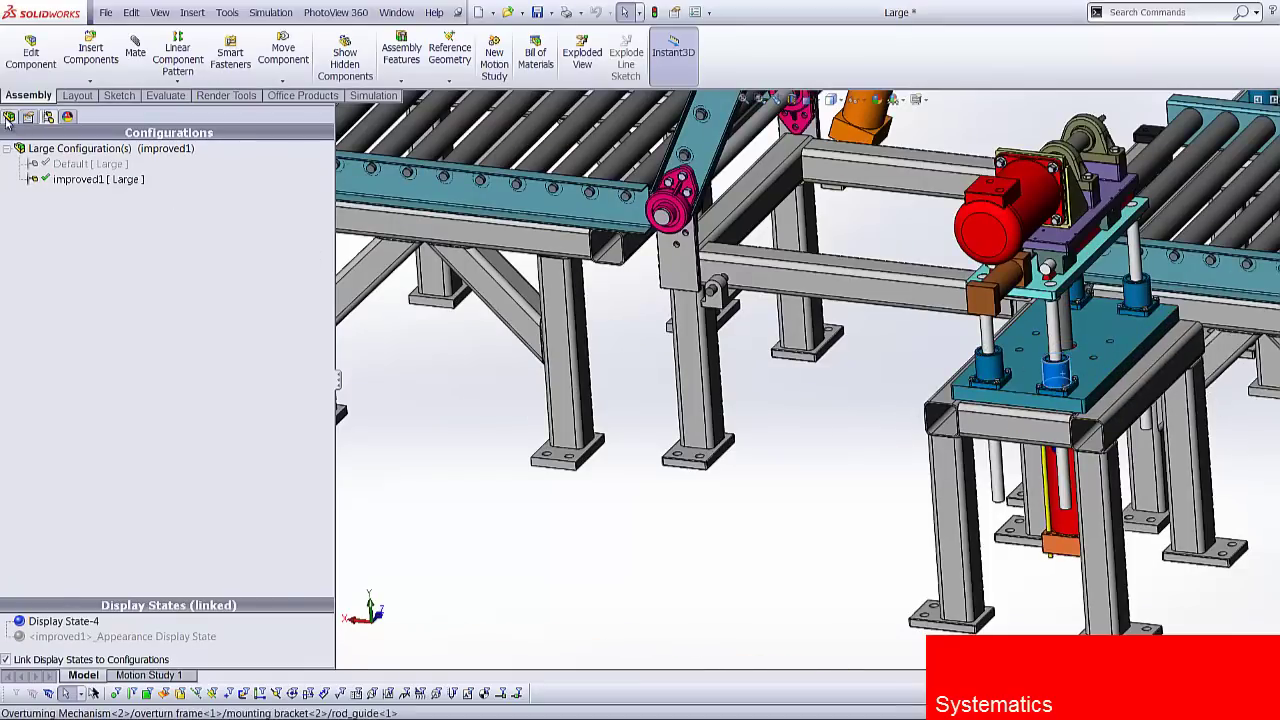
pyautogui.press('f')
pyautogui.scroll(-3, 858, 396)
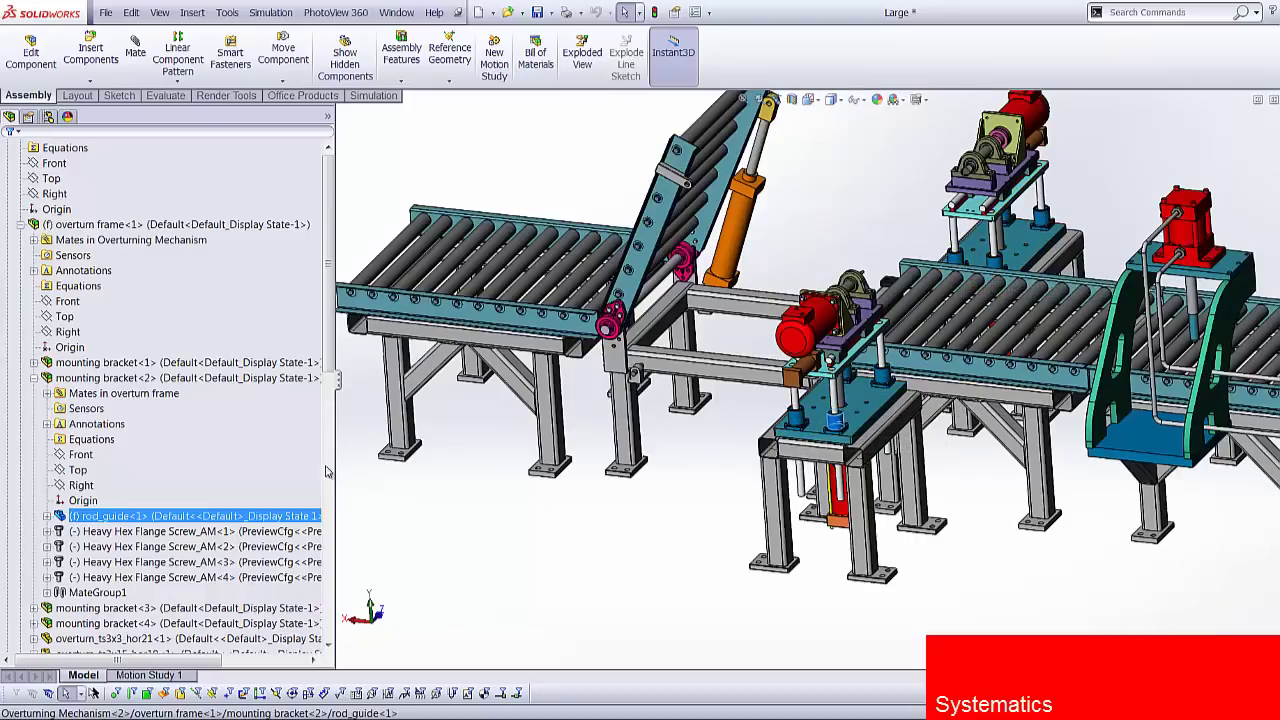
pyautogui.click(408, 545)
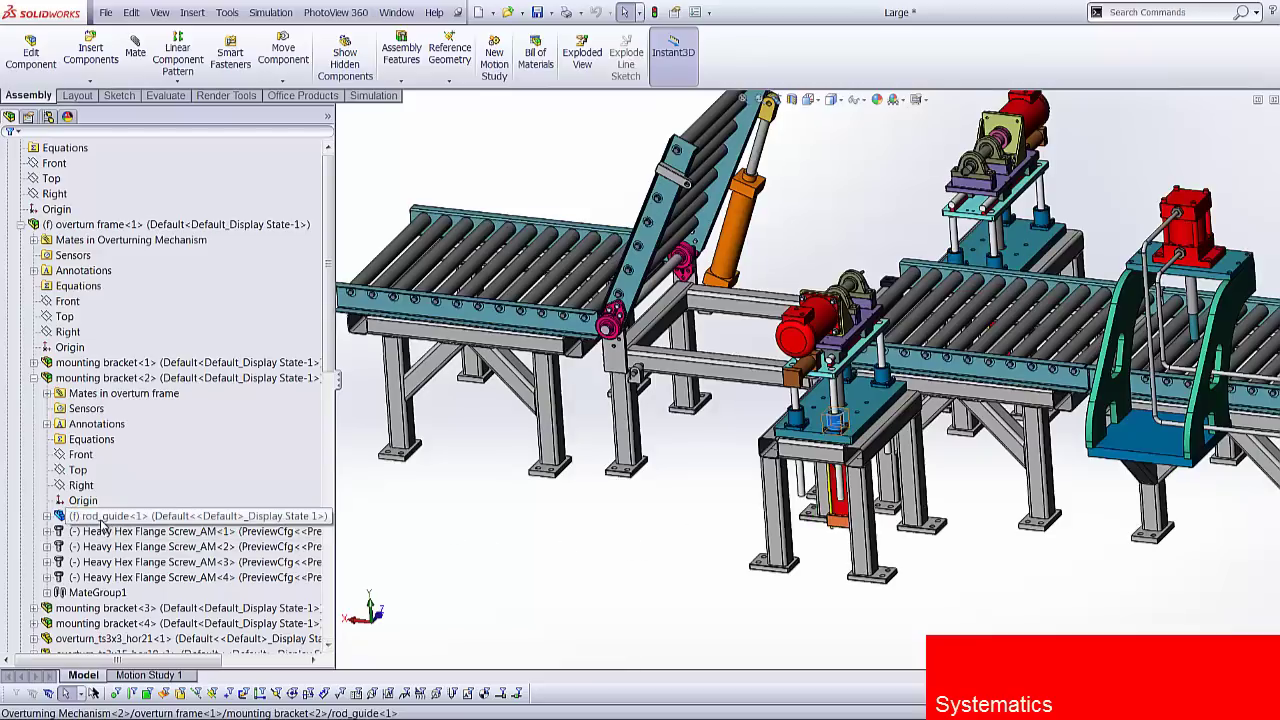
# - Trace rod_guide<1> through mounting bracket<2> and overturn frame<1> to Overturning Mechanism<2> in the tree
pyautogui.click(100, 518)
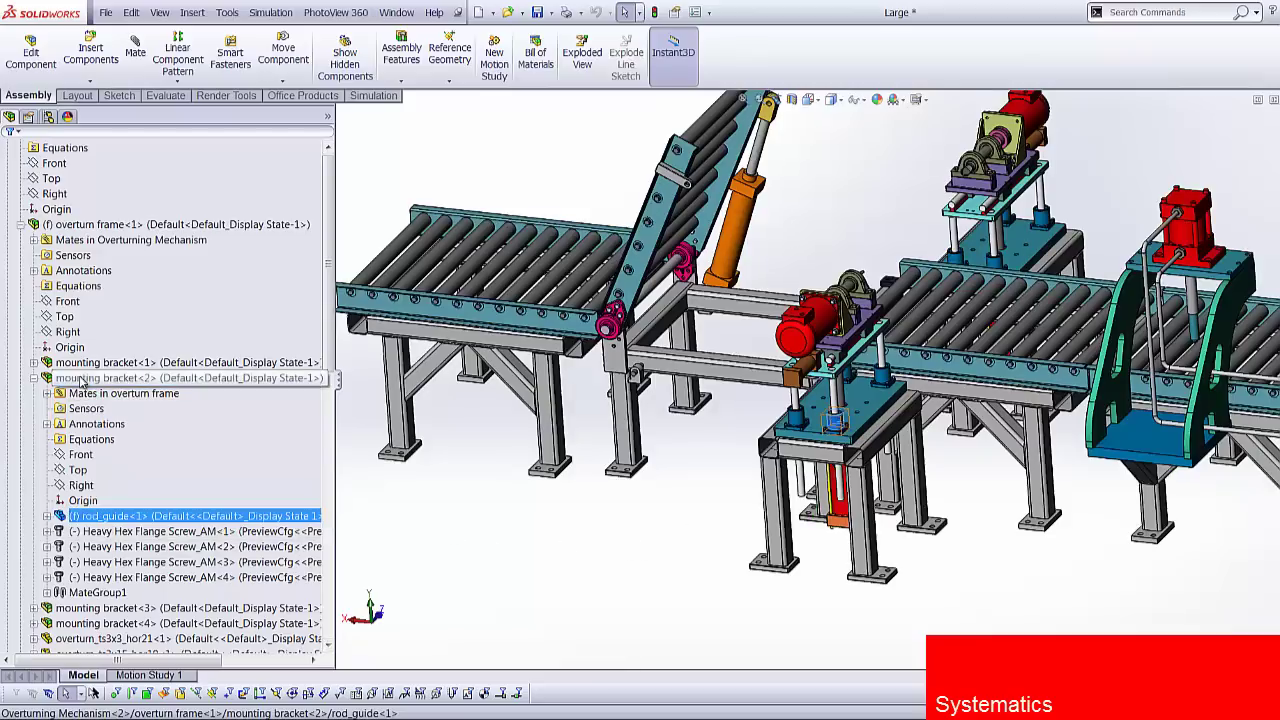
pyautogui.click(77, 379)
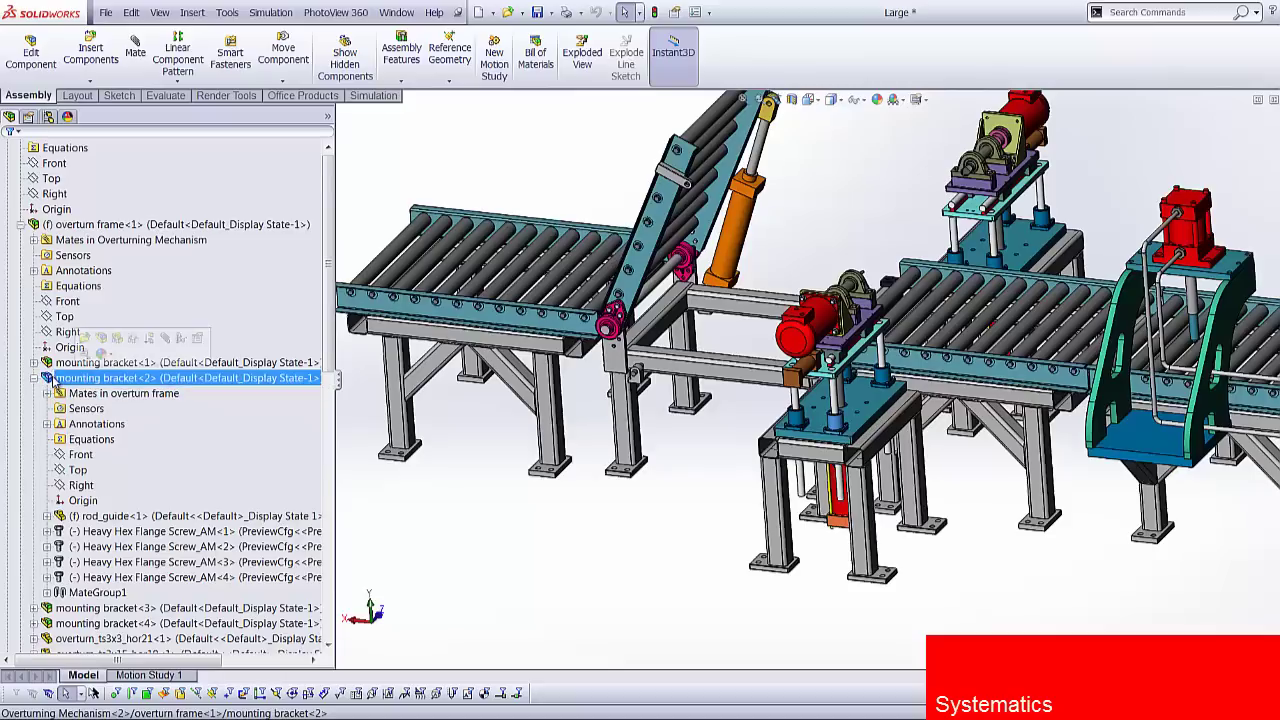
pyautogui.keyDown('ctrl'); pyautogui.click(46, 225); pyautogui.keyUp('ctrl')
pyautogui.click(46, 225)
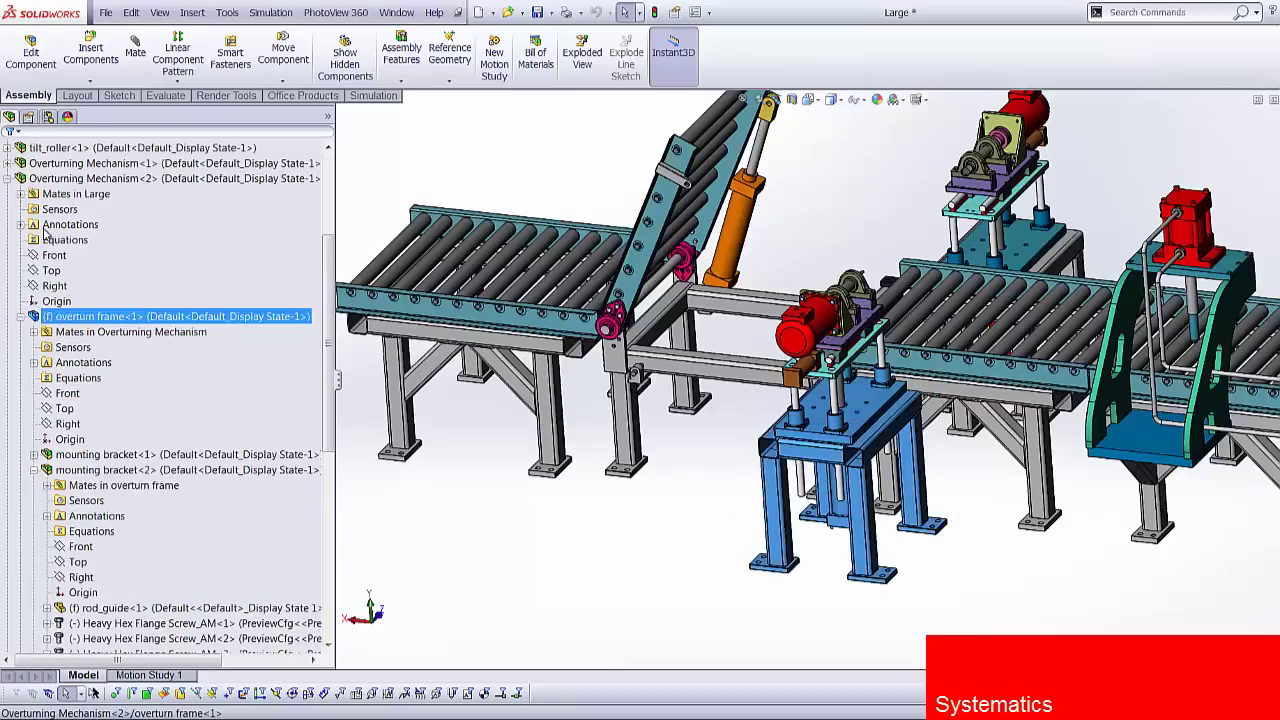
pyautogui.scroll(4, 46, 225)
pyautogui.click(90, 270)
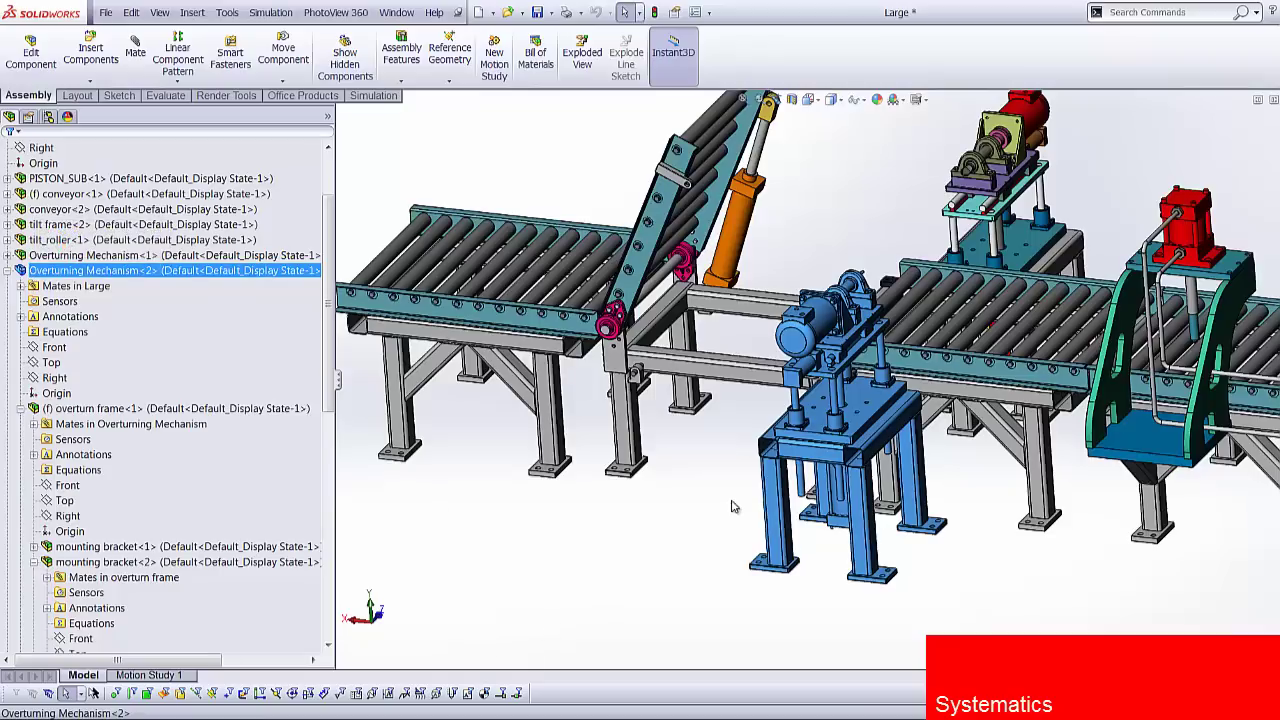
pyautogui.click(640, 559)
pyautogui.scroll(-3, 135, 525)
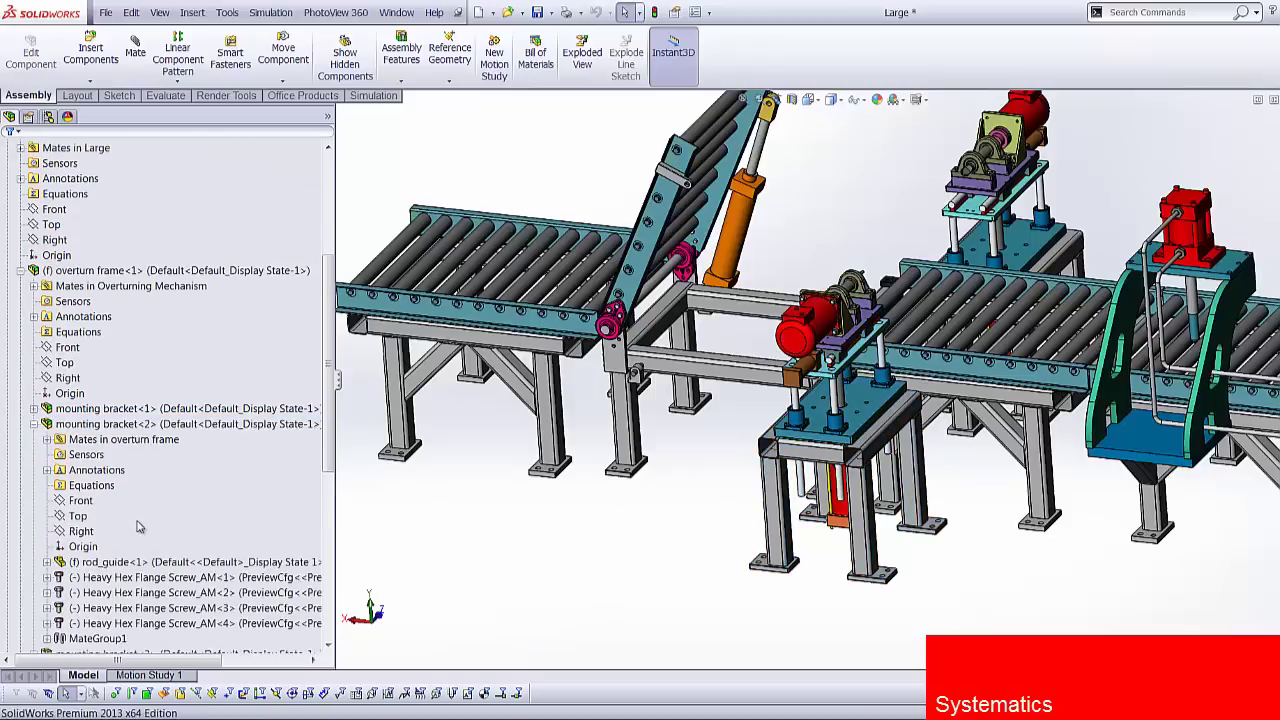
pyautogui.click(117, 563)
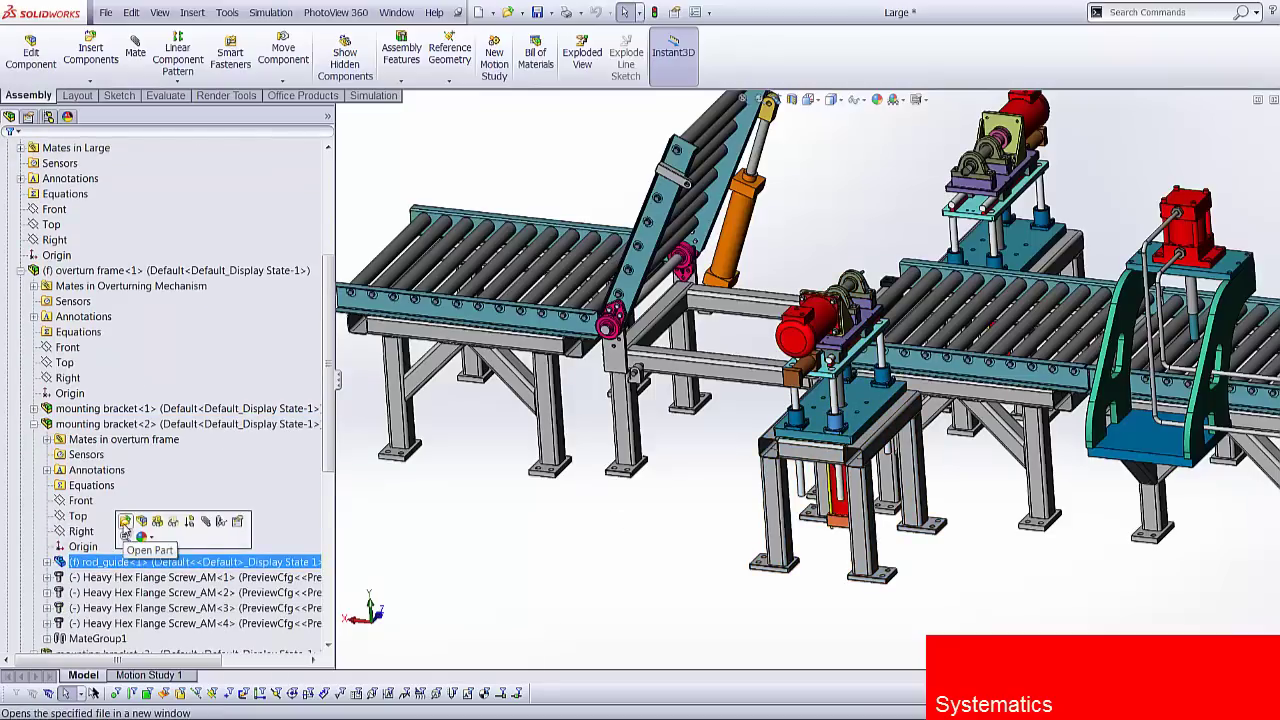
# - Open rod_guide as a part, add an 'improved1' part configuration, and return to the assembly
pyautogui.click(125, 522)
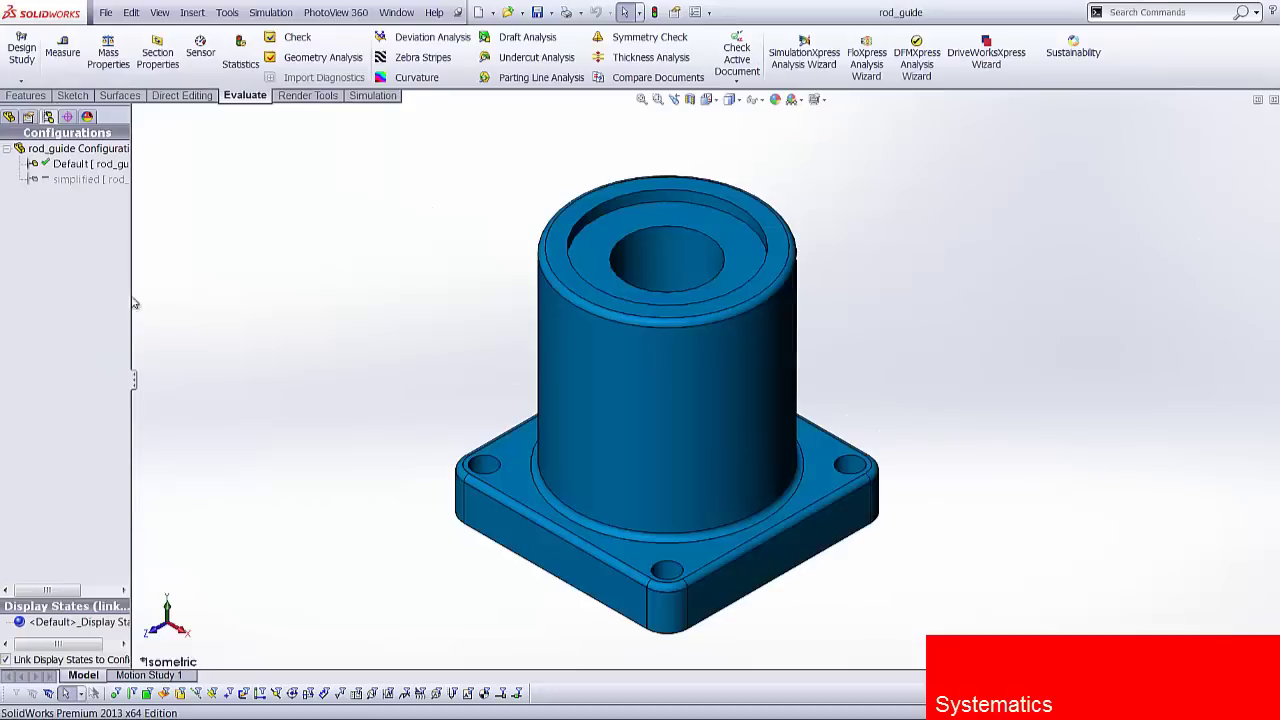
pyautogui.rightClick(60, 149)
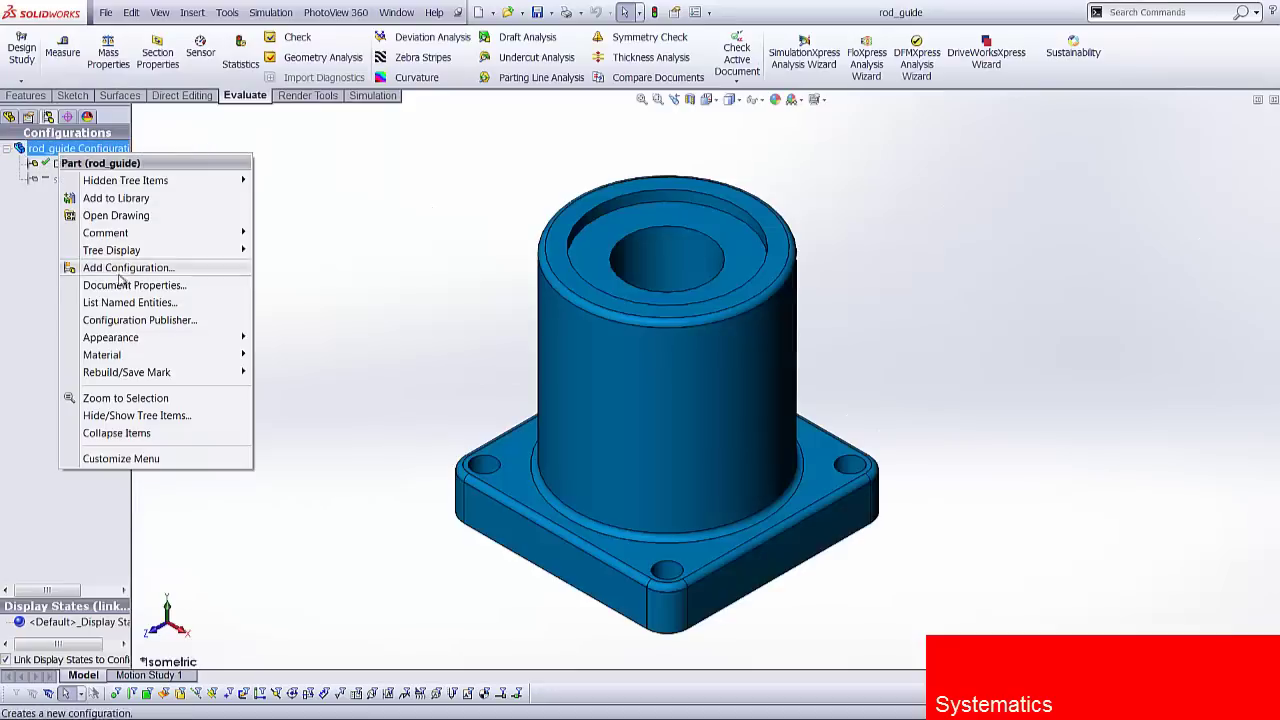
pyautogui.click(128, 268)
pyautogui.write('improved1')
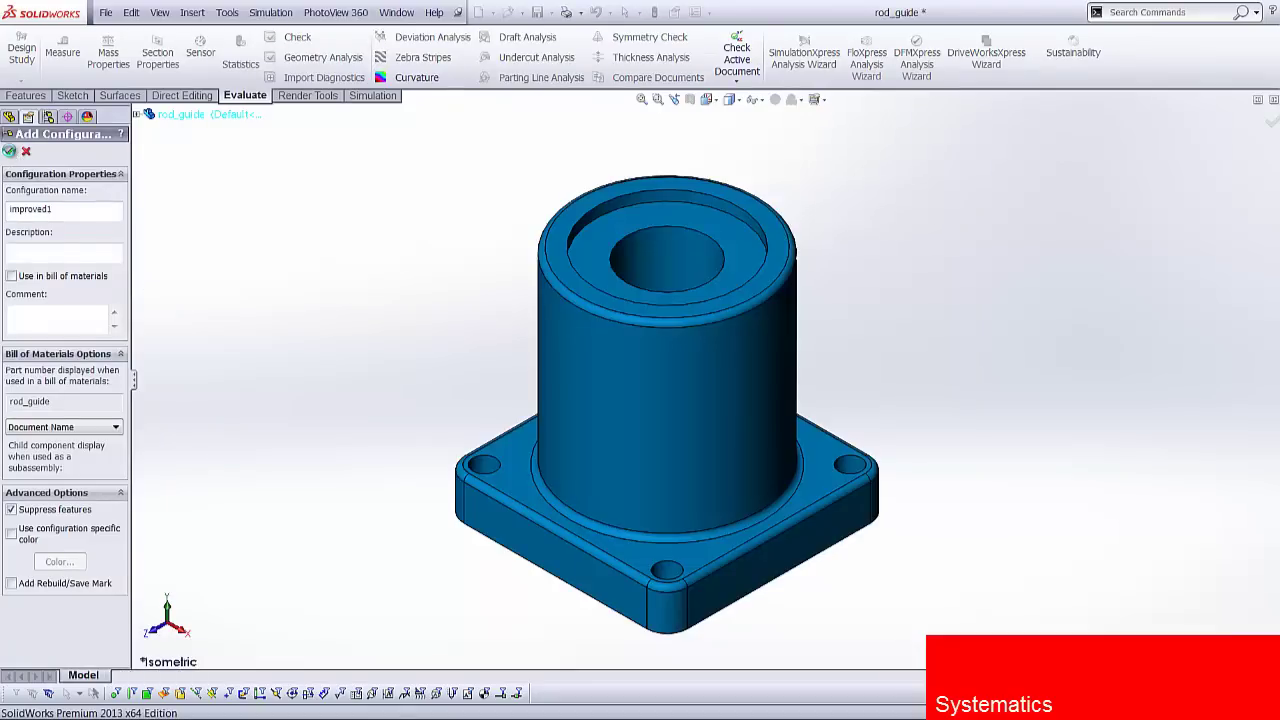
pyautogui.click(9, 151)
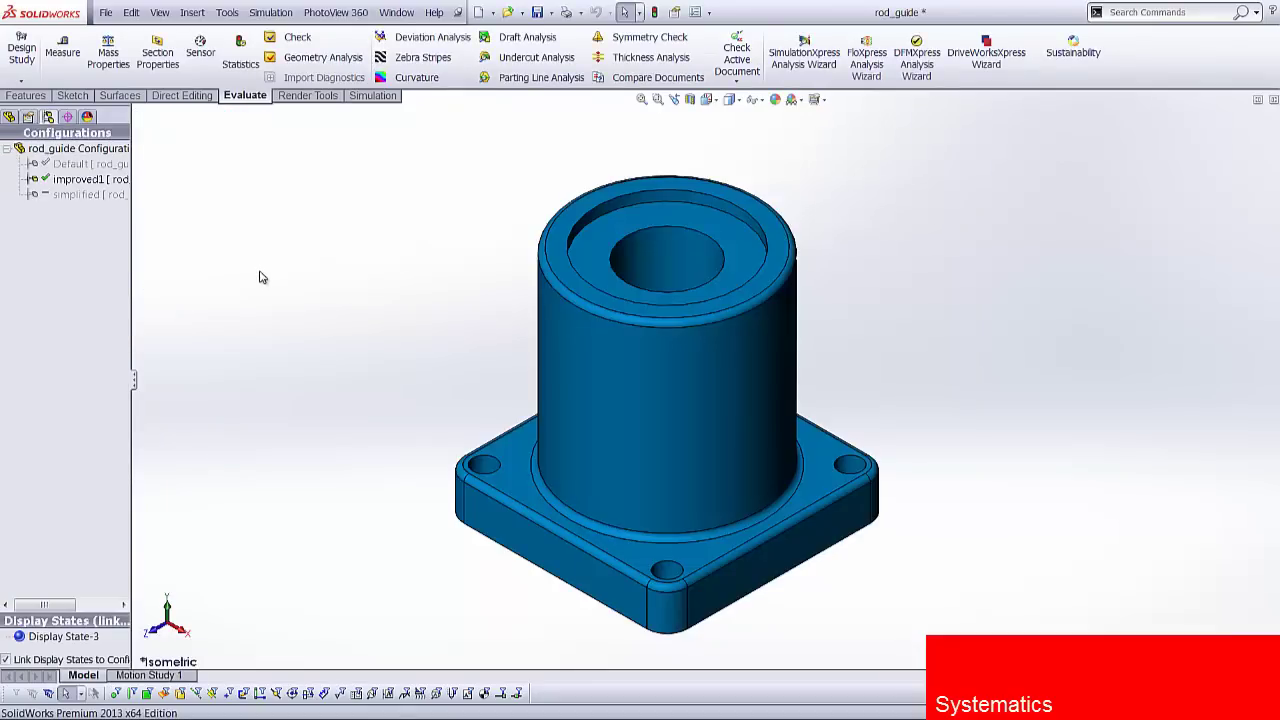
pyautogui.hotkey('ctrl', 'Tab')
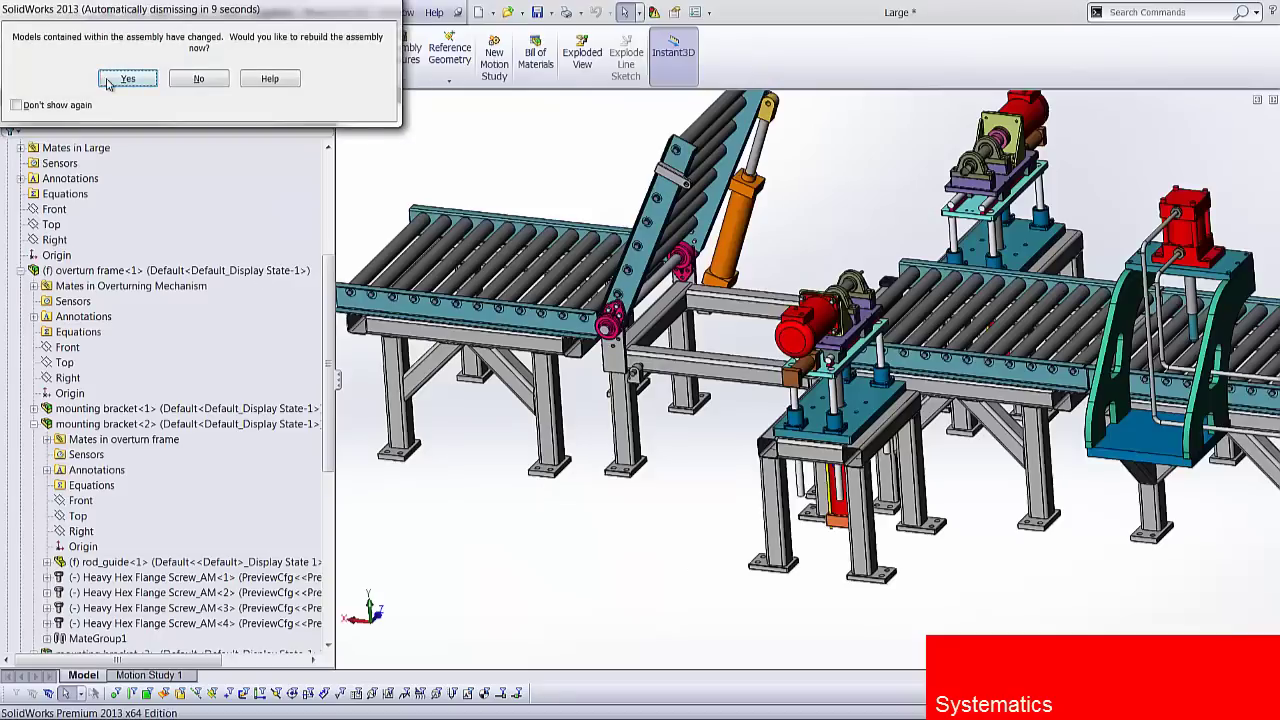
# - Rebuild the Large assembly, verify improved1 is active, and bring up rod_guide<1>'s options
pyautogui.click(120, 80)
pyautogui.moveTo(836, 425)
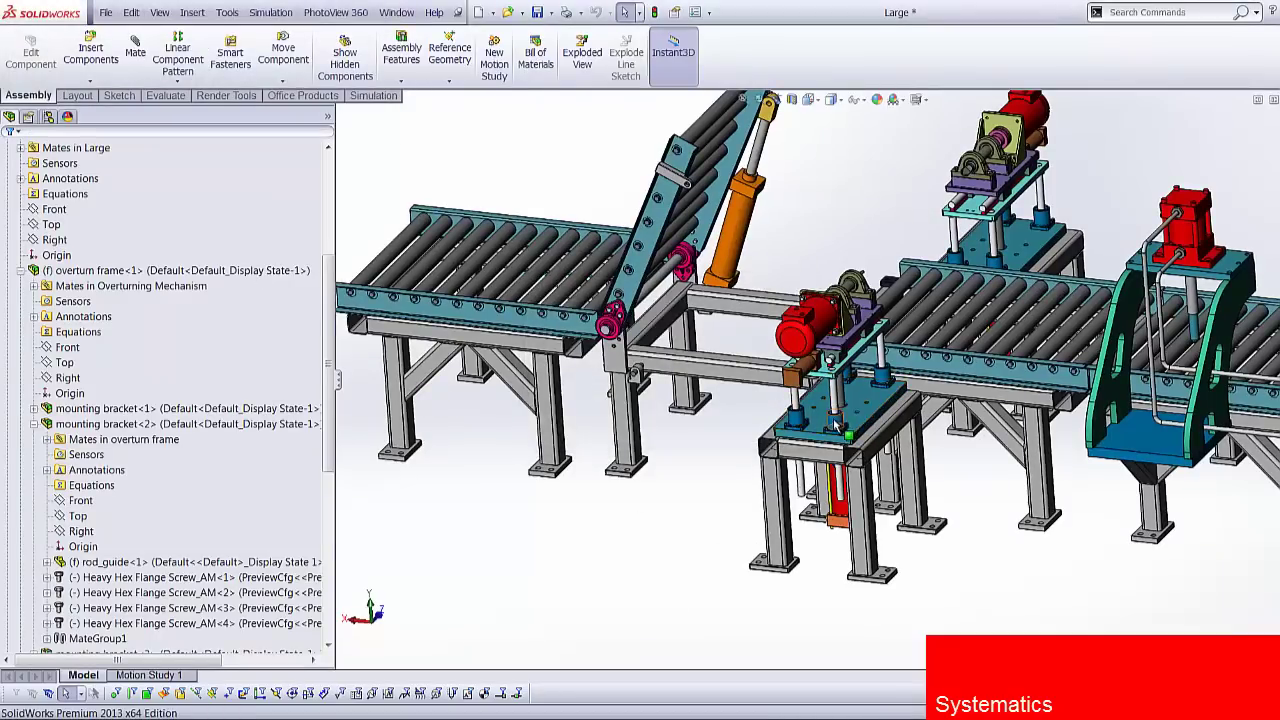
pyautogui.click(48, 116)
pyautogui.click(83, 181)
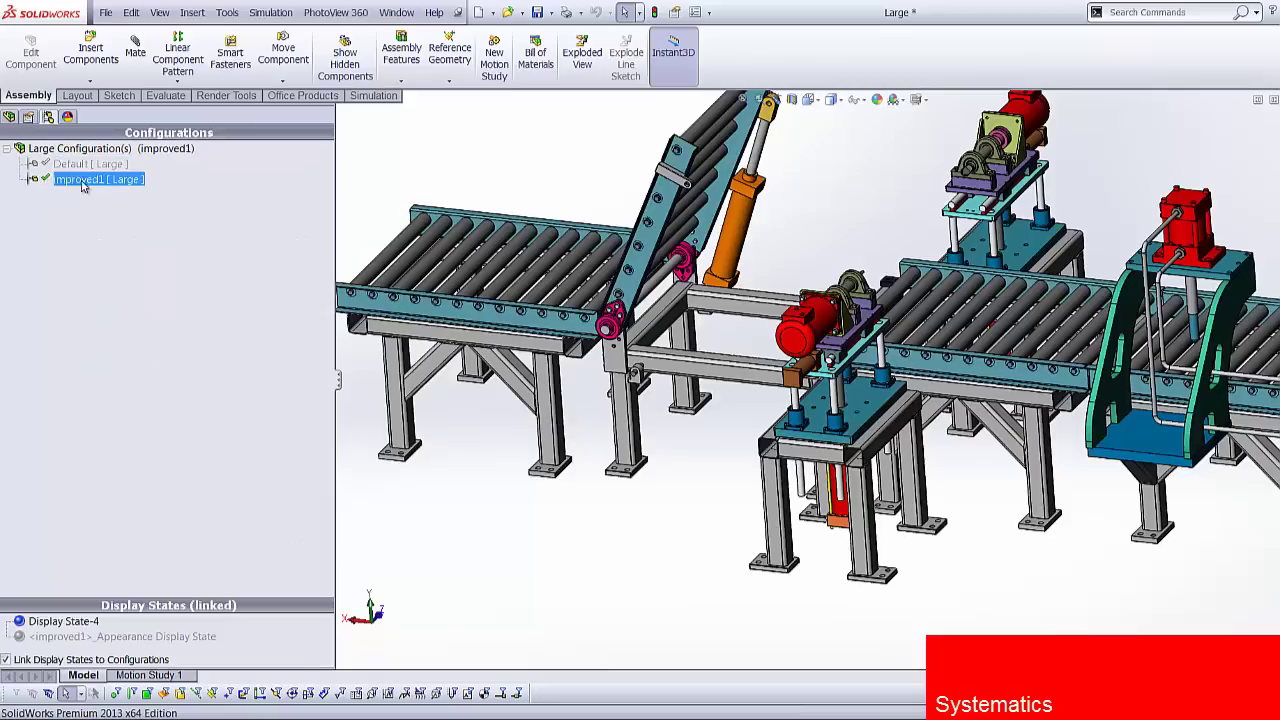
pyautogui.click(9, 116)
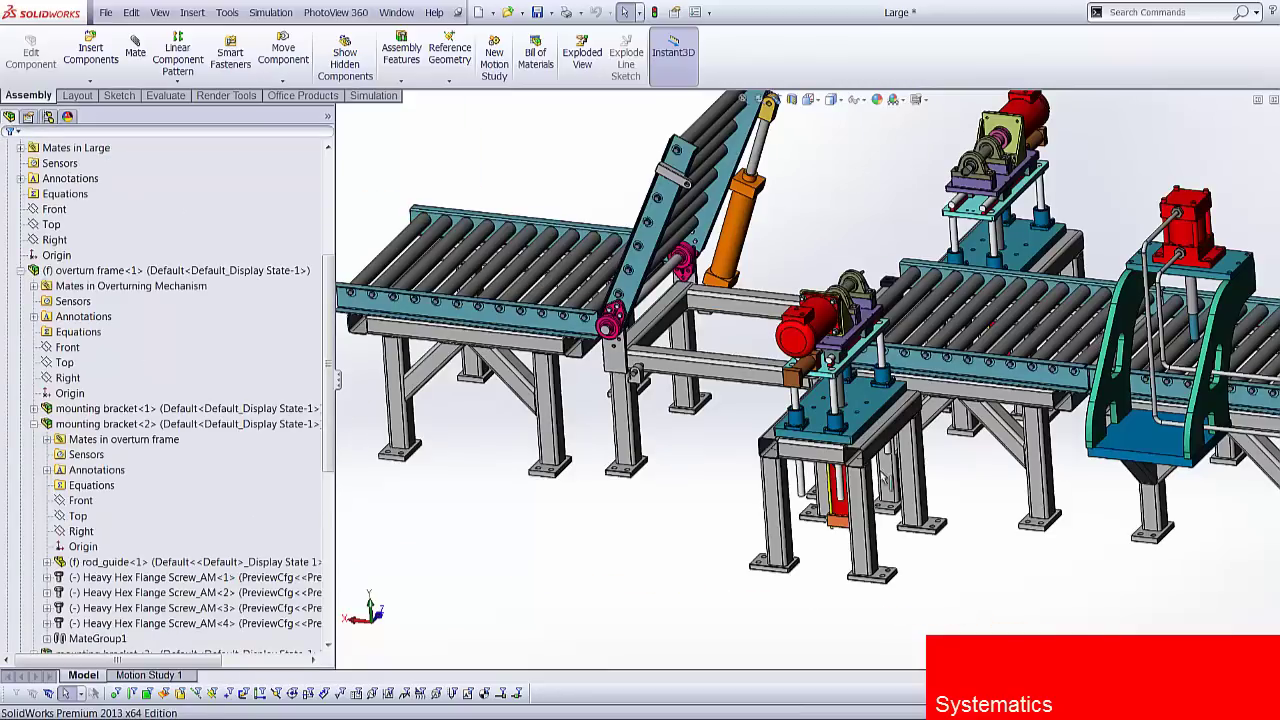
pyautogui.rightClick(115, 565)
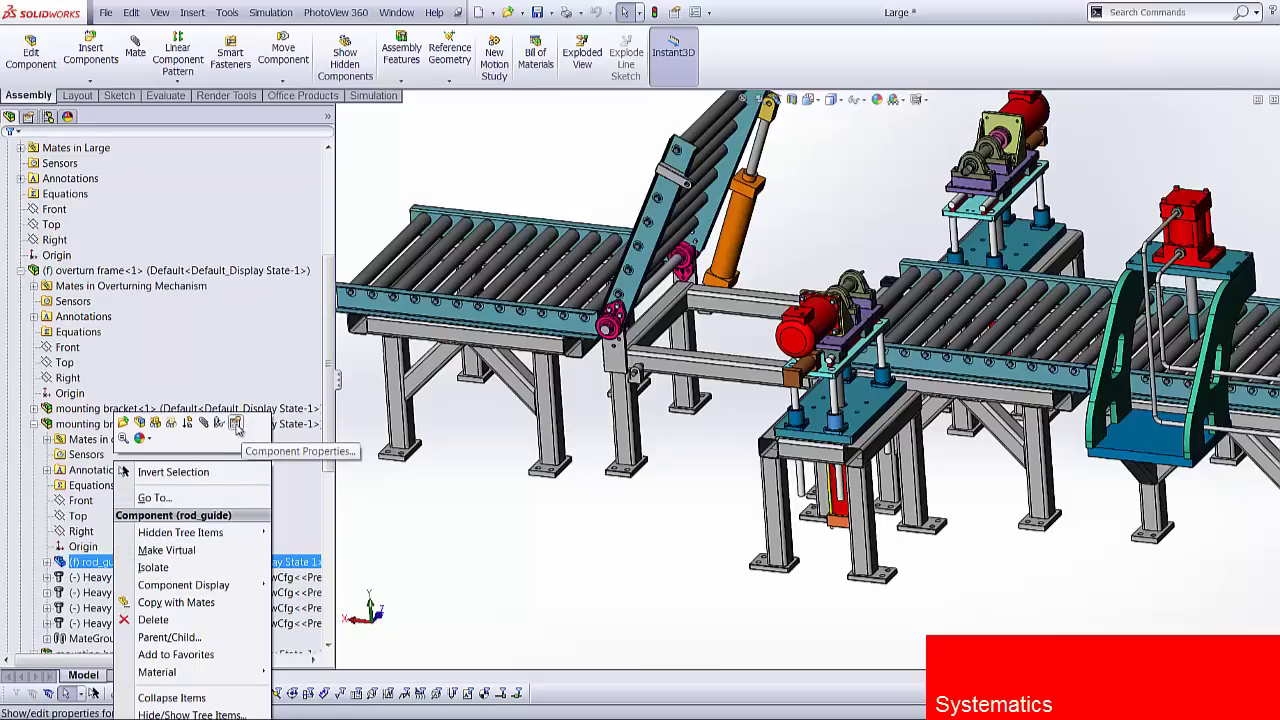
# - Set rod_guide<1>'s referenced configuration to improved1 in Component Properties
pyautogui.click(236, 424)
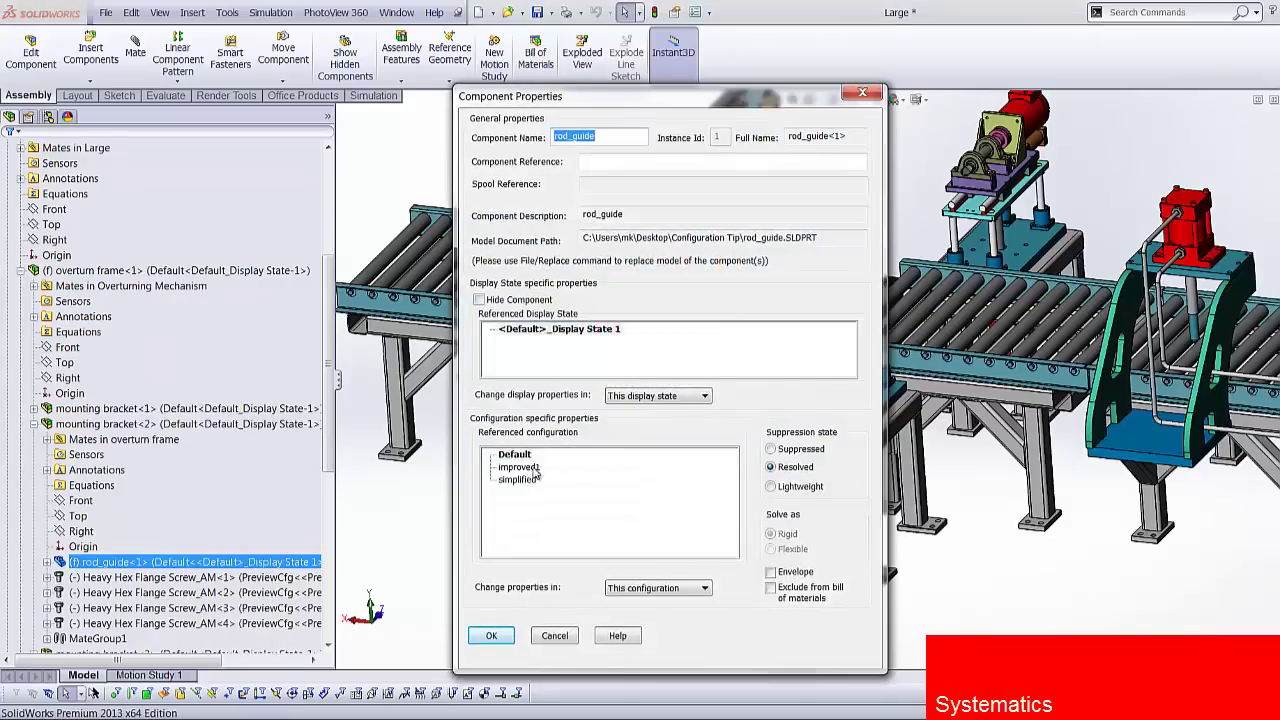
pyautogui.click(522, 467)
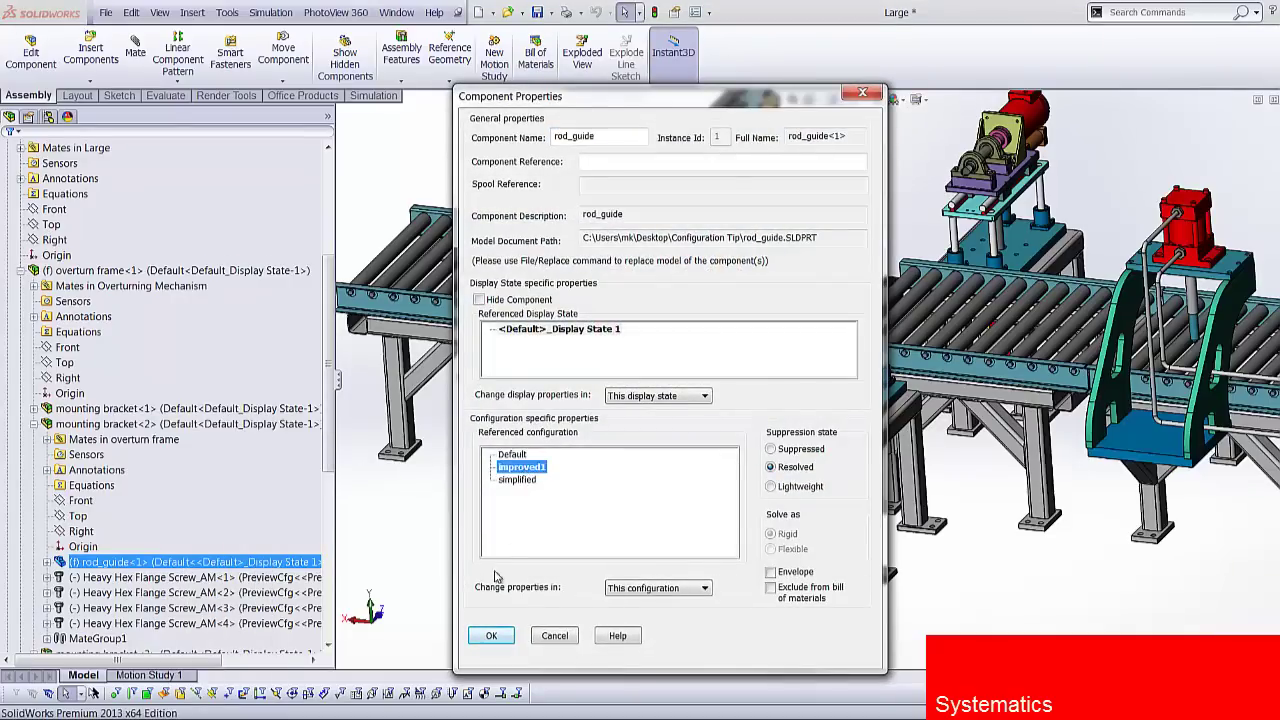
pyautogui.click(491, 636)
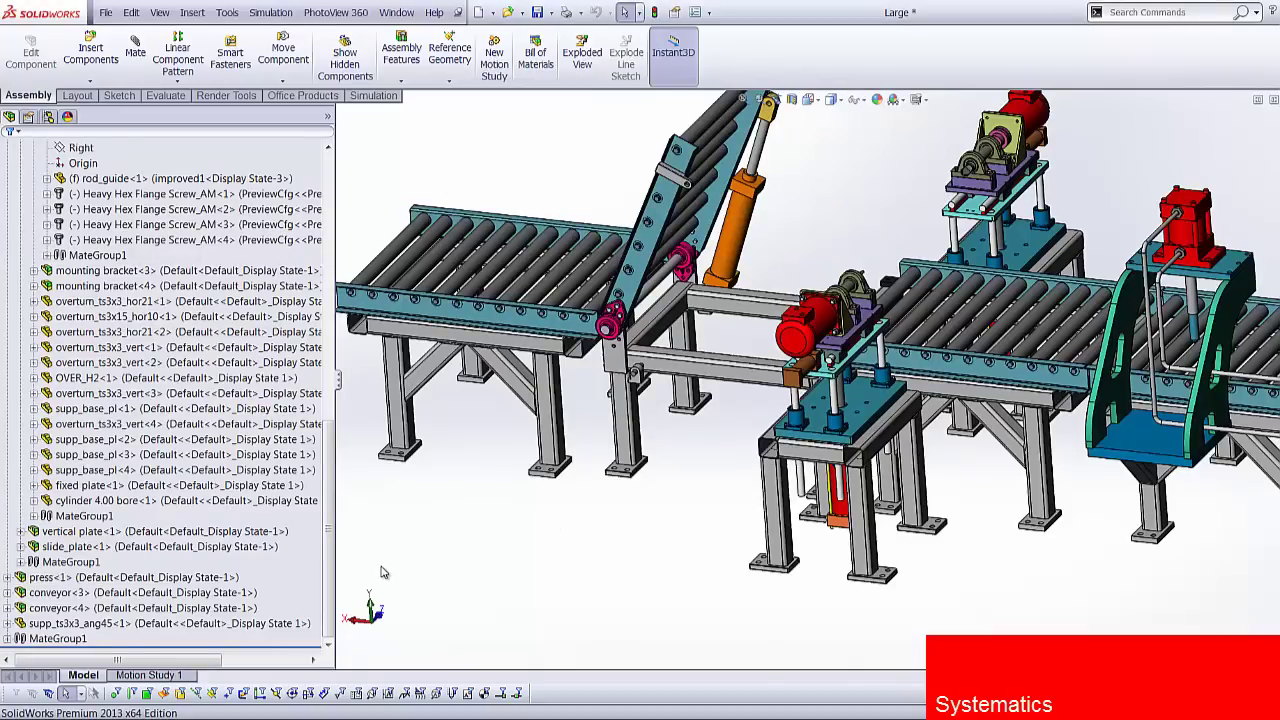
# - Activate the Large assembly's Default configuration
pyautogui.click(835, 425)
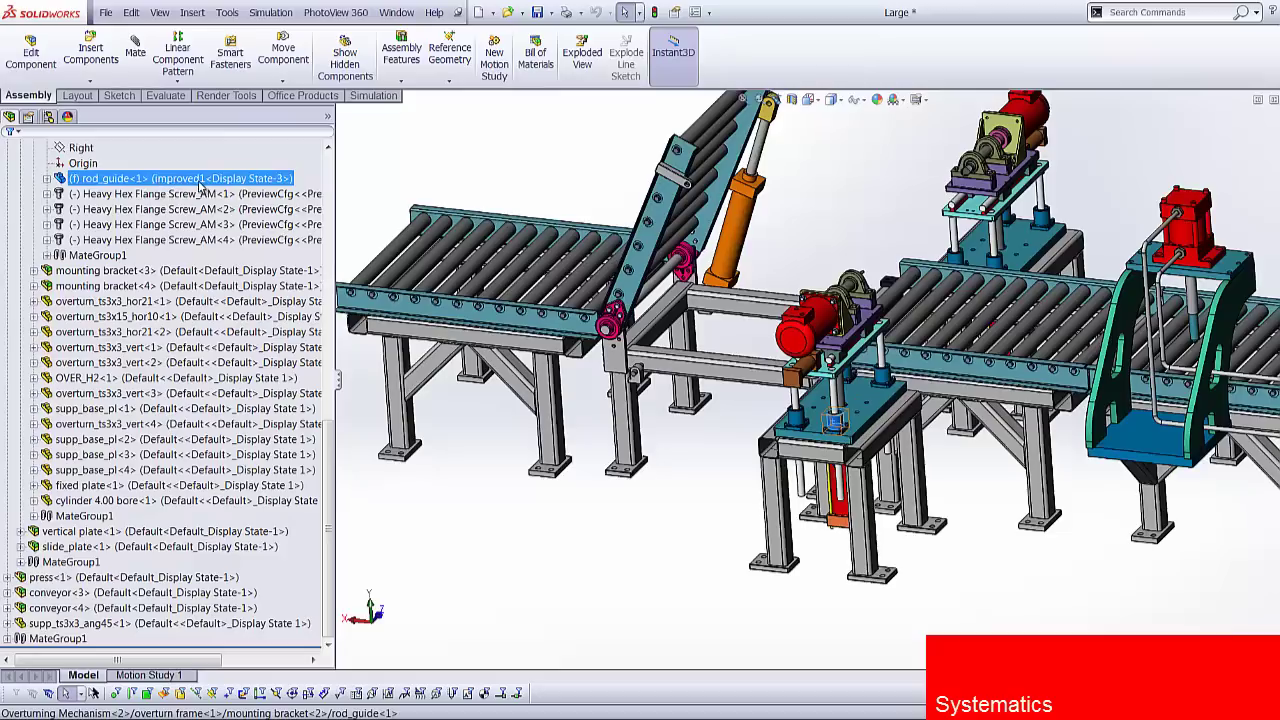
pyautogui.click(48, 116)
pyautogui.click(62, 181)
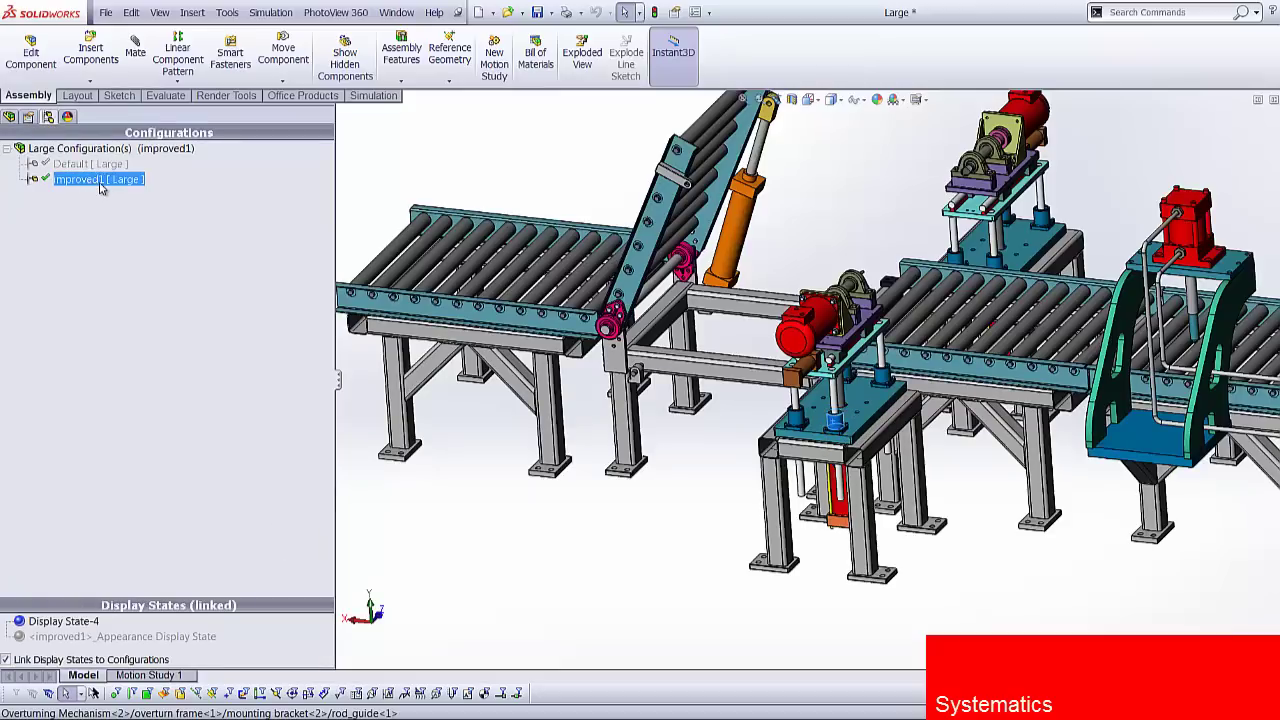
pyautogui.click(77, 166)
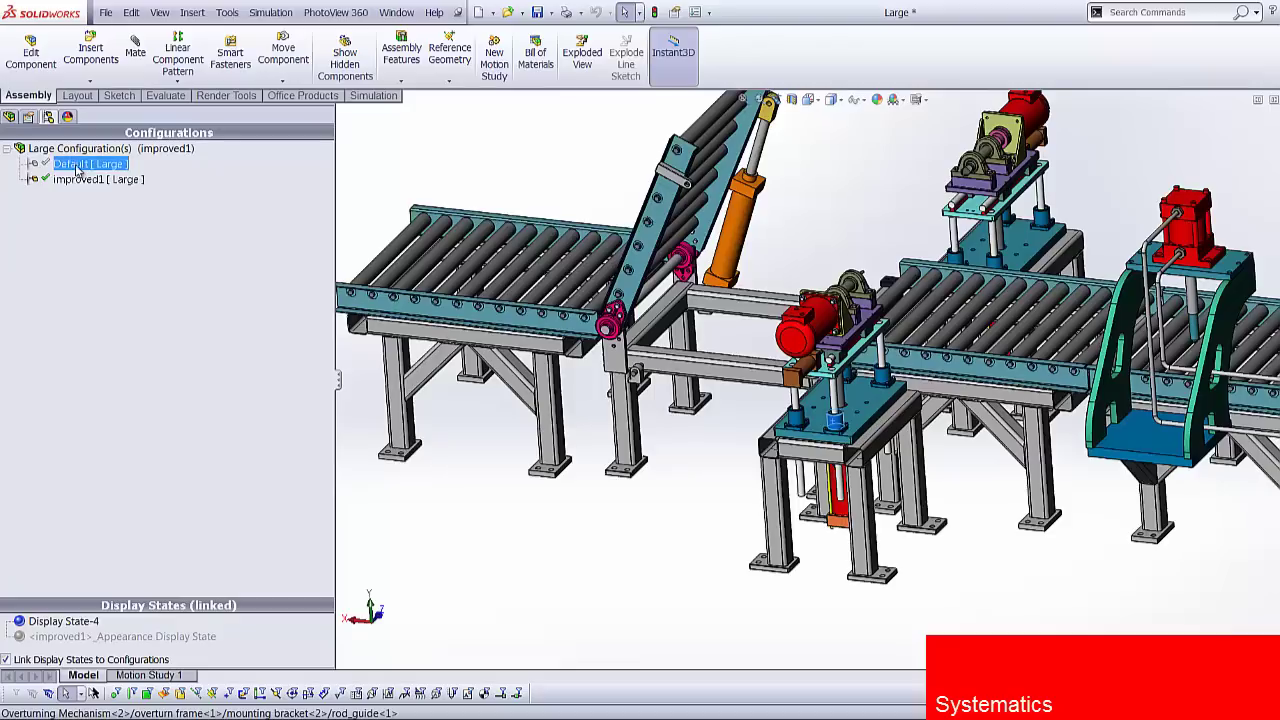
pyautogui.doubleClick(80, 168)
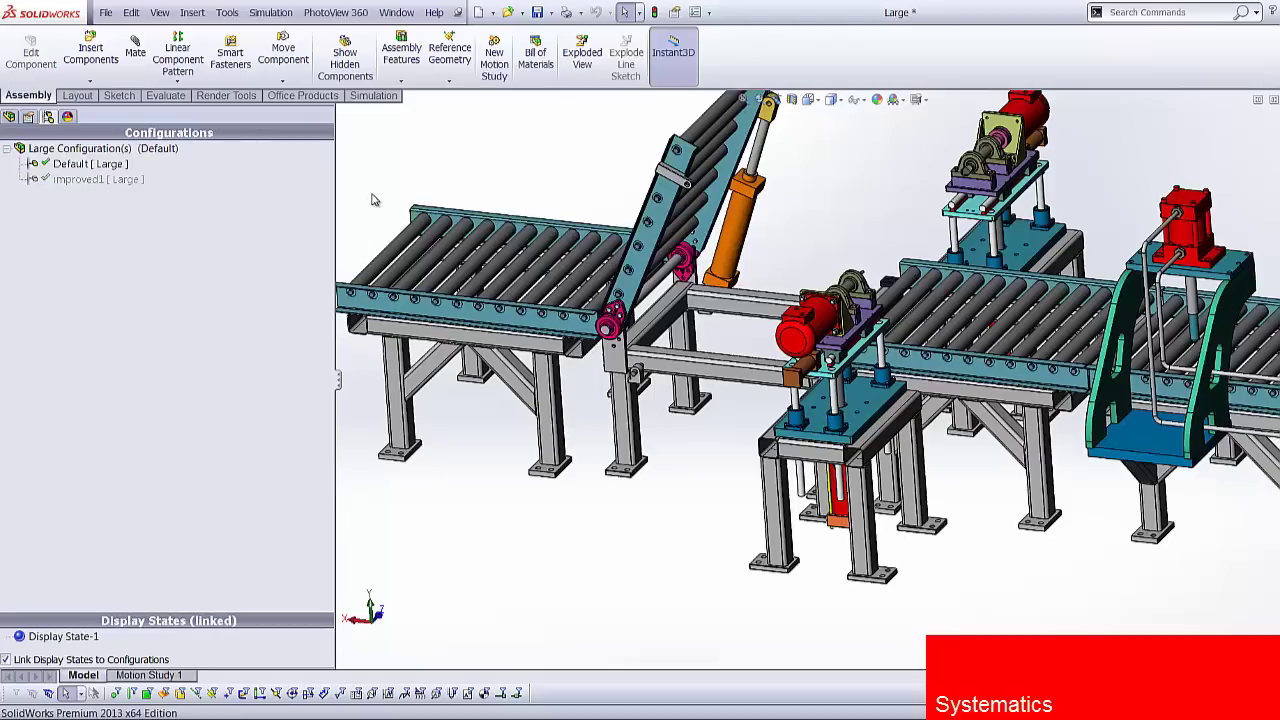
# - Inspect the rod_guide under mounting bracket<2> in the design tree
pyautogui.click(10, 118)
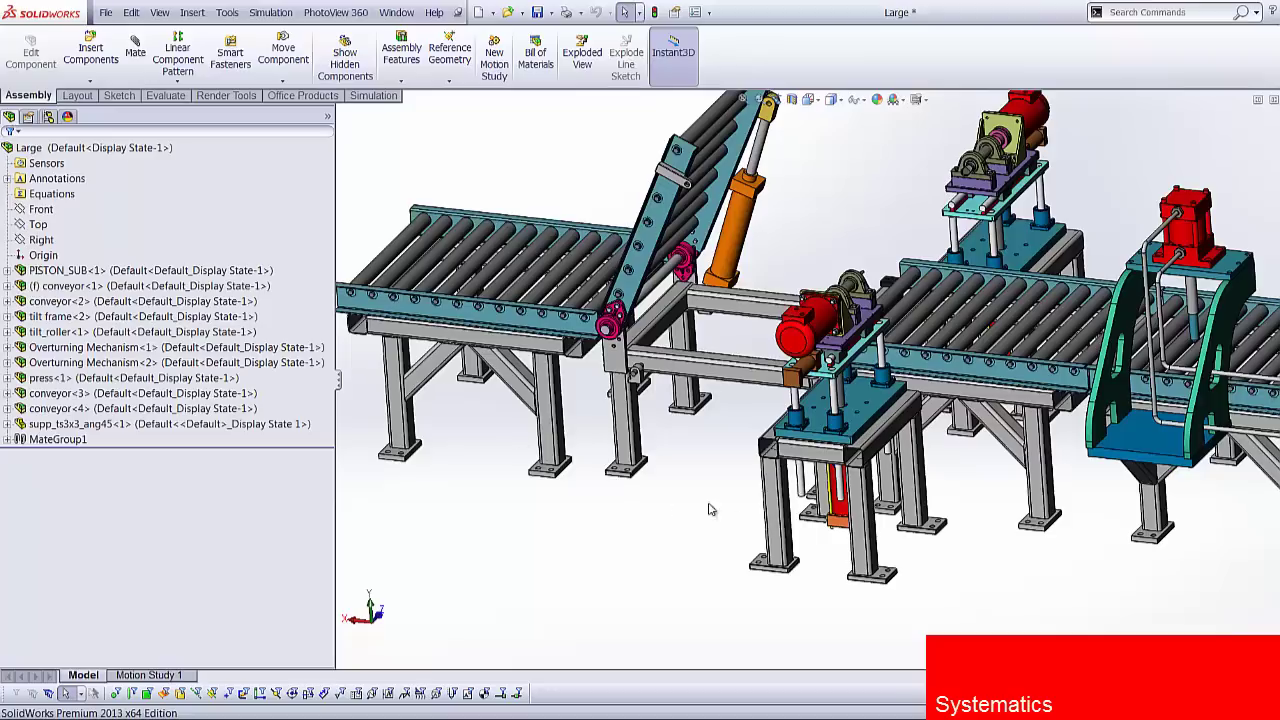
pyautogui.click(836, 424)
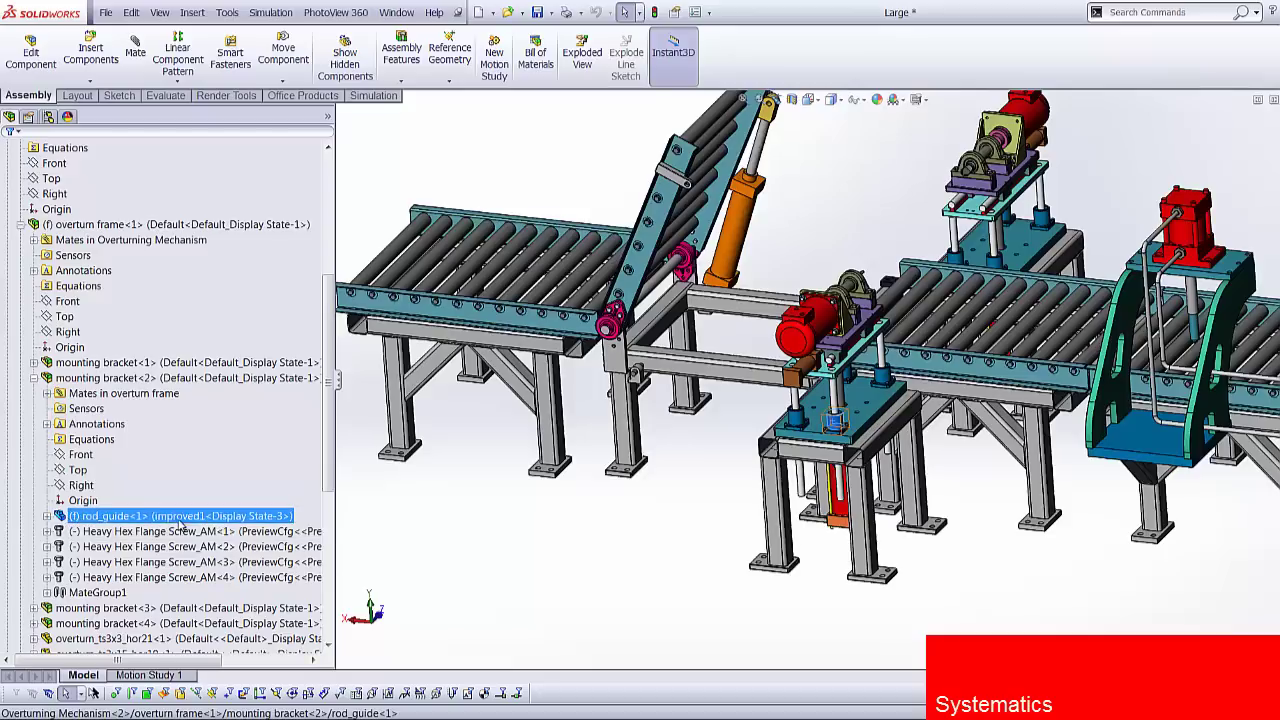
pyautogui.click(78, 380)
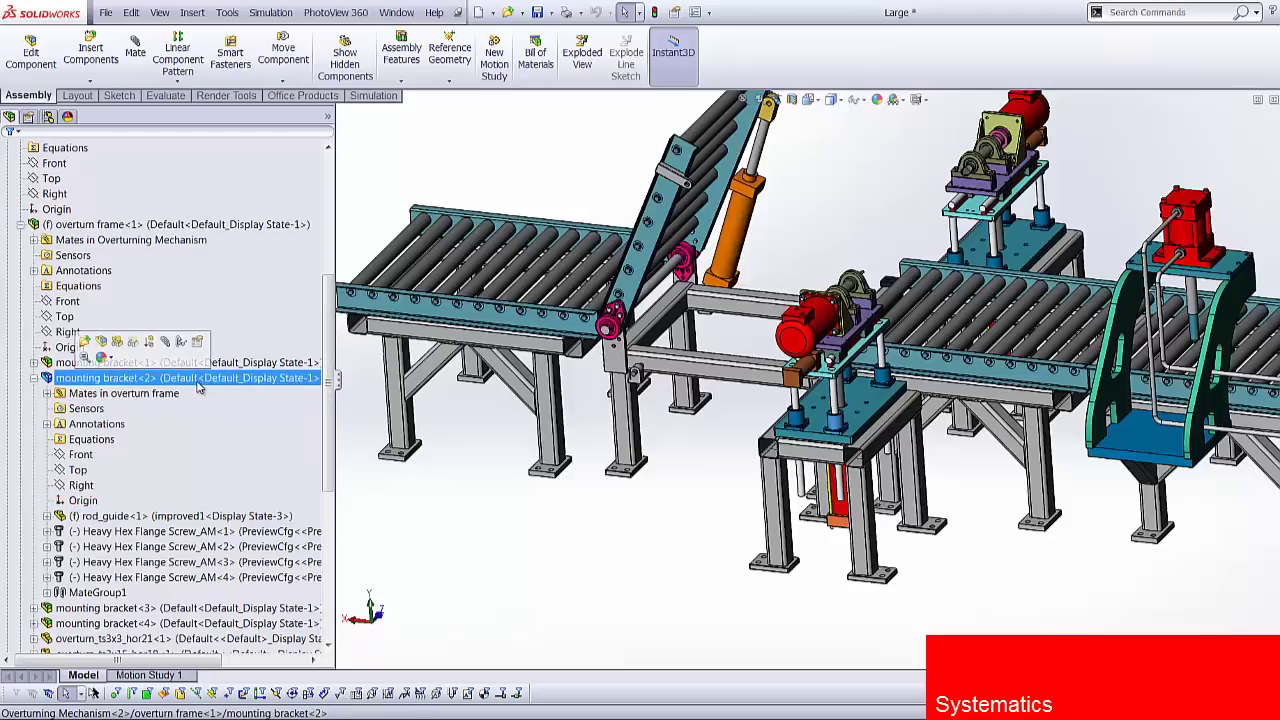
pyautogui.keyDown('ctrl'); pyautogui.click(186, 517); pyautogui.keyUp('ctrl')
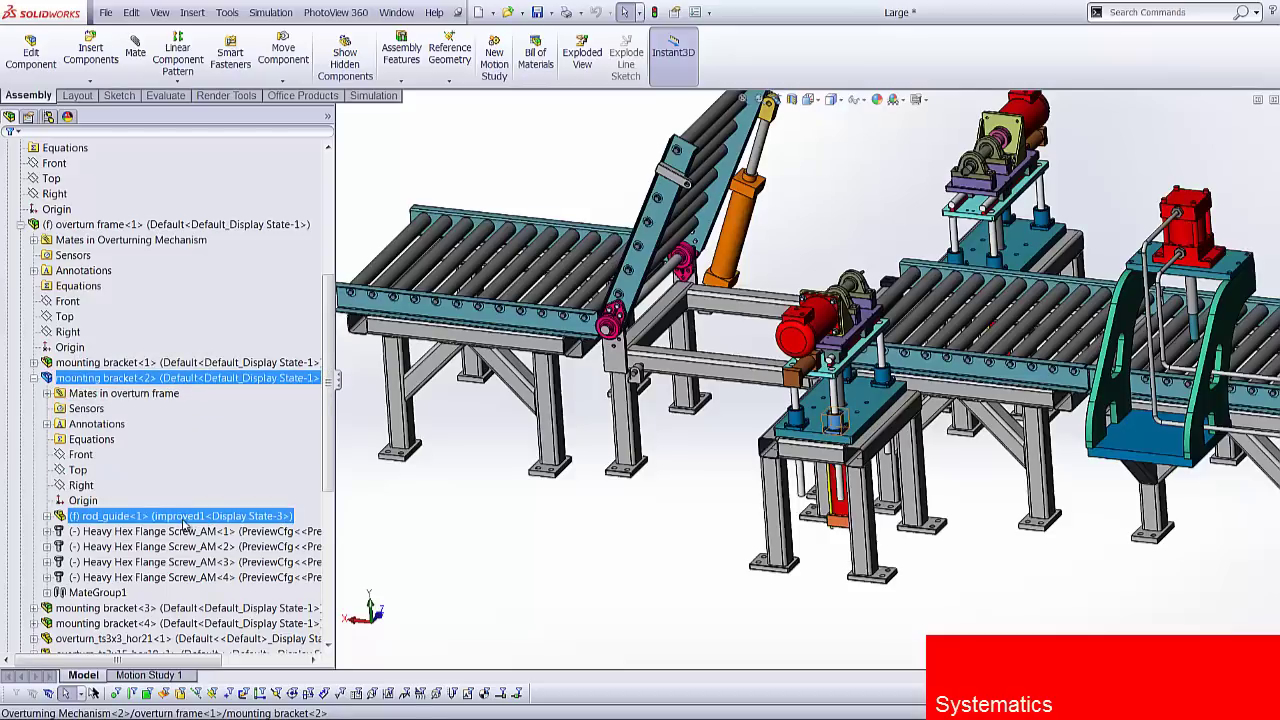
pyautogui.keyDown('ctrl'); pyautogui.click(183, 517); pyautogui.keyUp('ctrl')
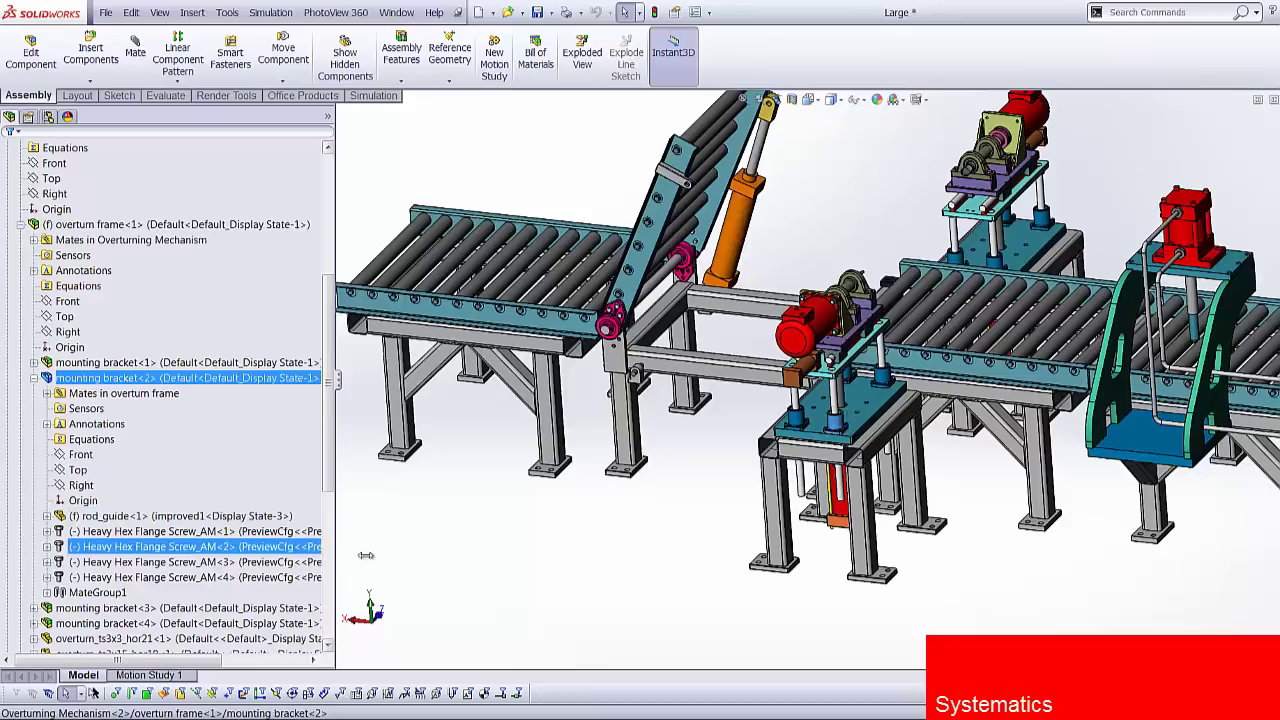
# - Select overturn frame<1> and Overturning Mechanism<2>, then display the configuration list
pyautogui.click(48, 116)
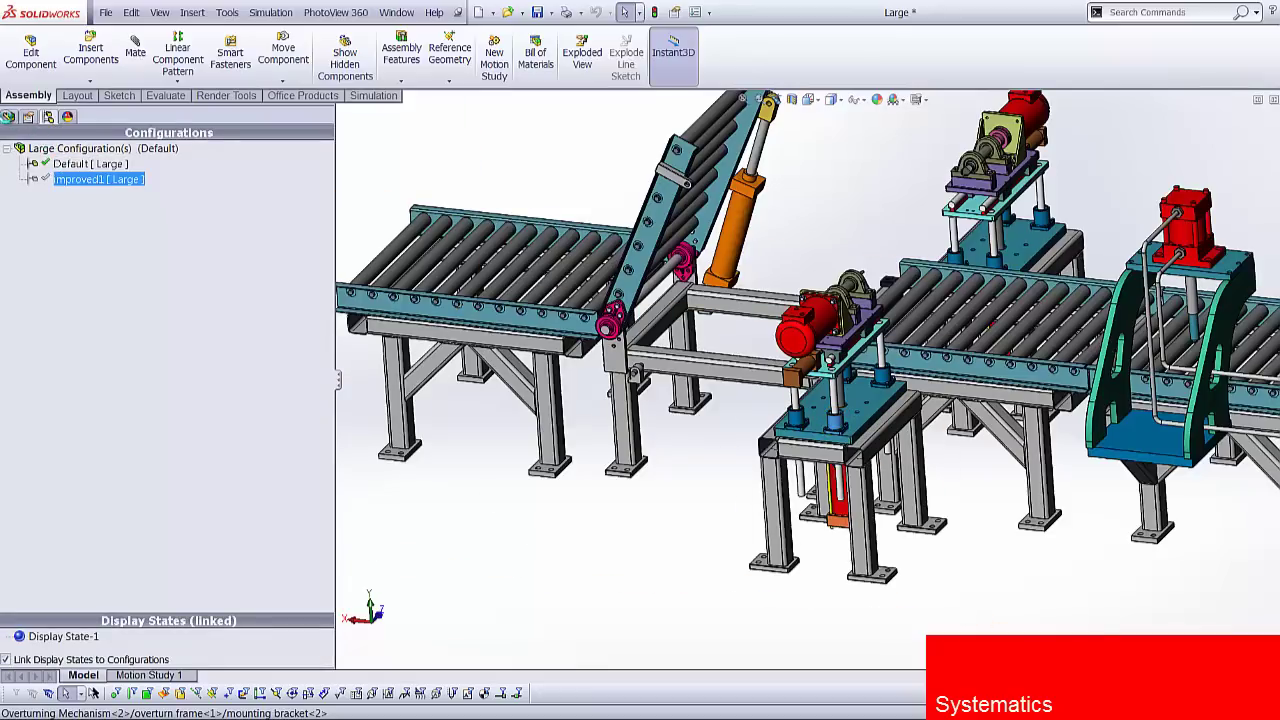
pyautogui.click(8, 118)
pyautogui.click(8, 118)
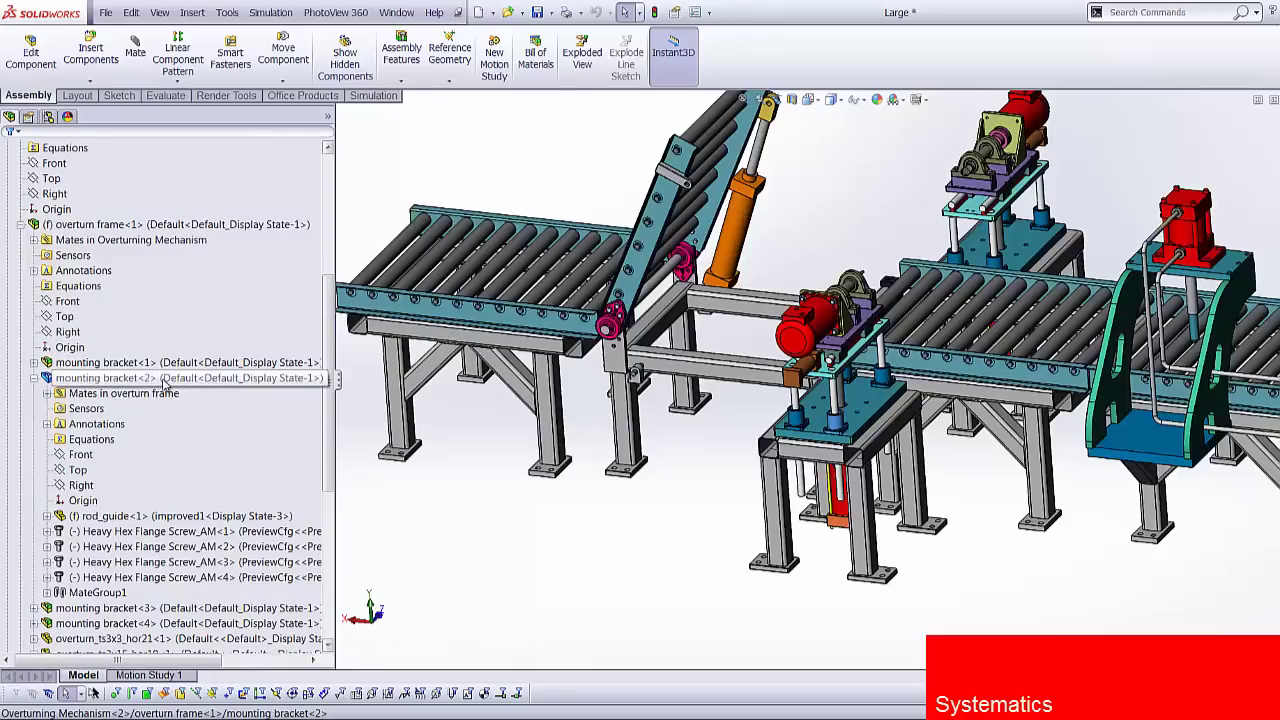
pyautogui.click(128, 226)
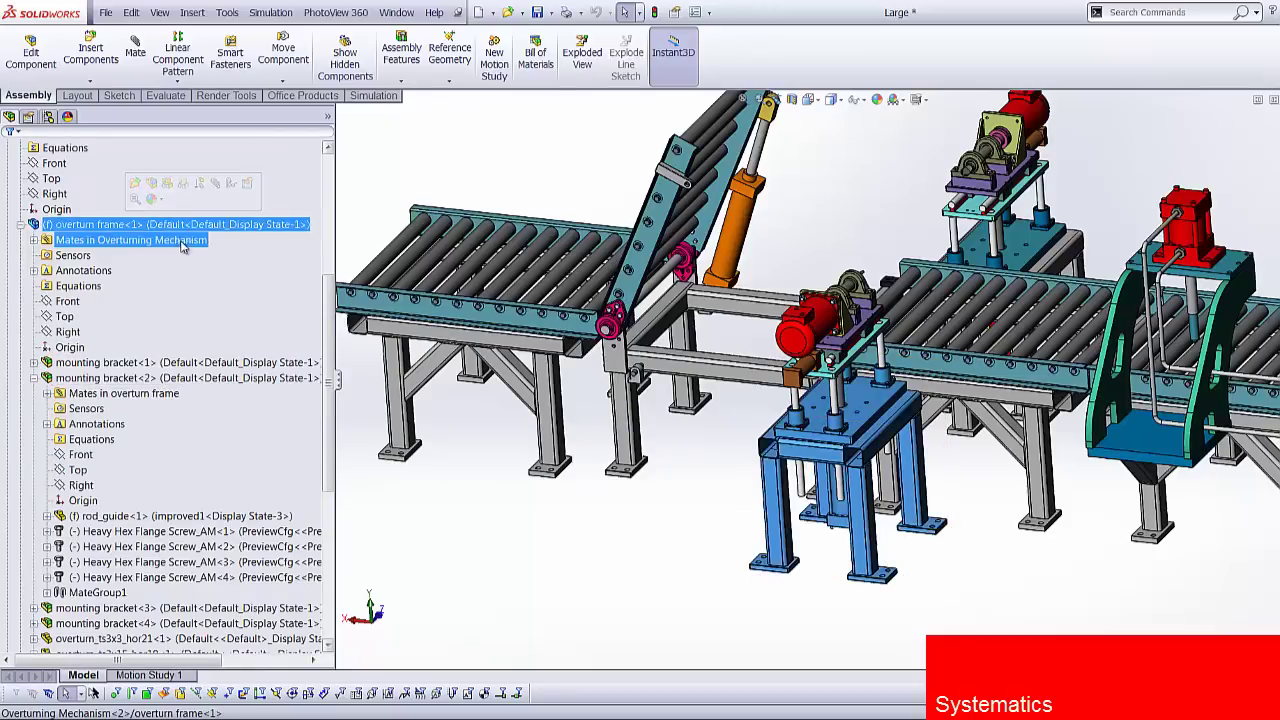
pyautogui.scroll(2, 128, 244)
pyautogui.click(130, 227)
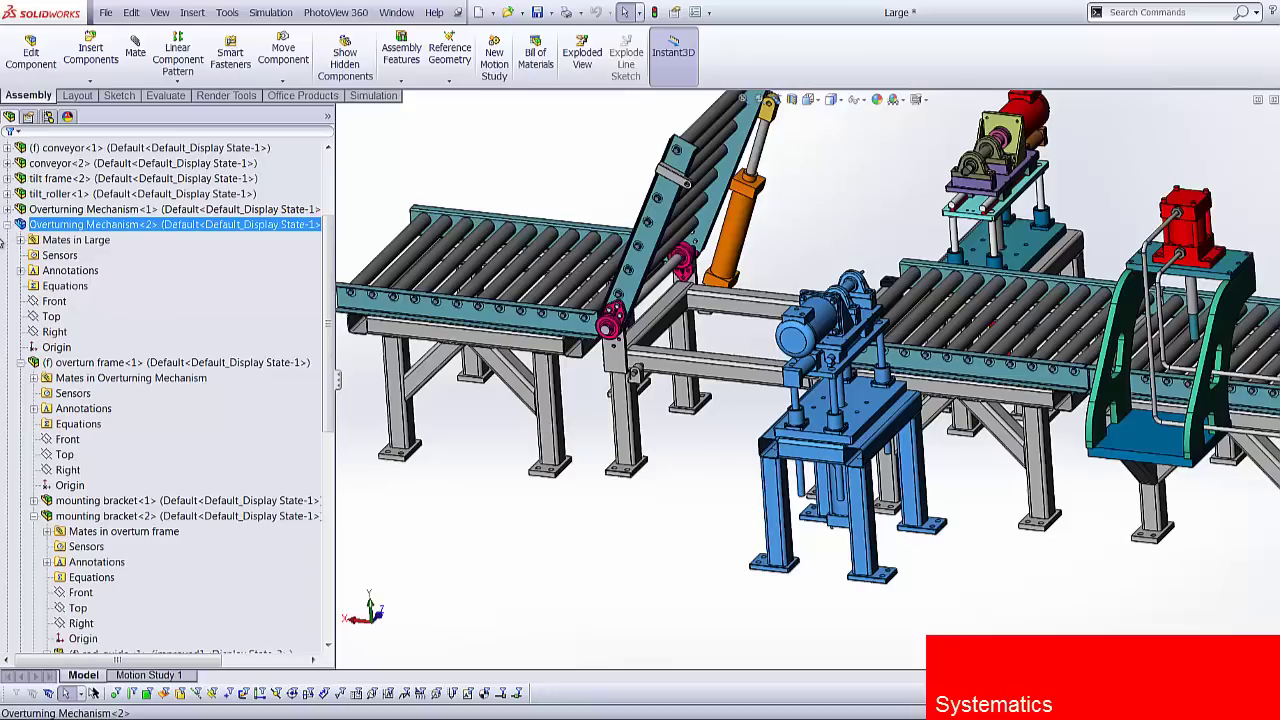
pyautogui.click(48, 117)
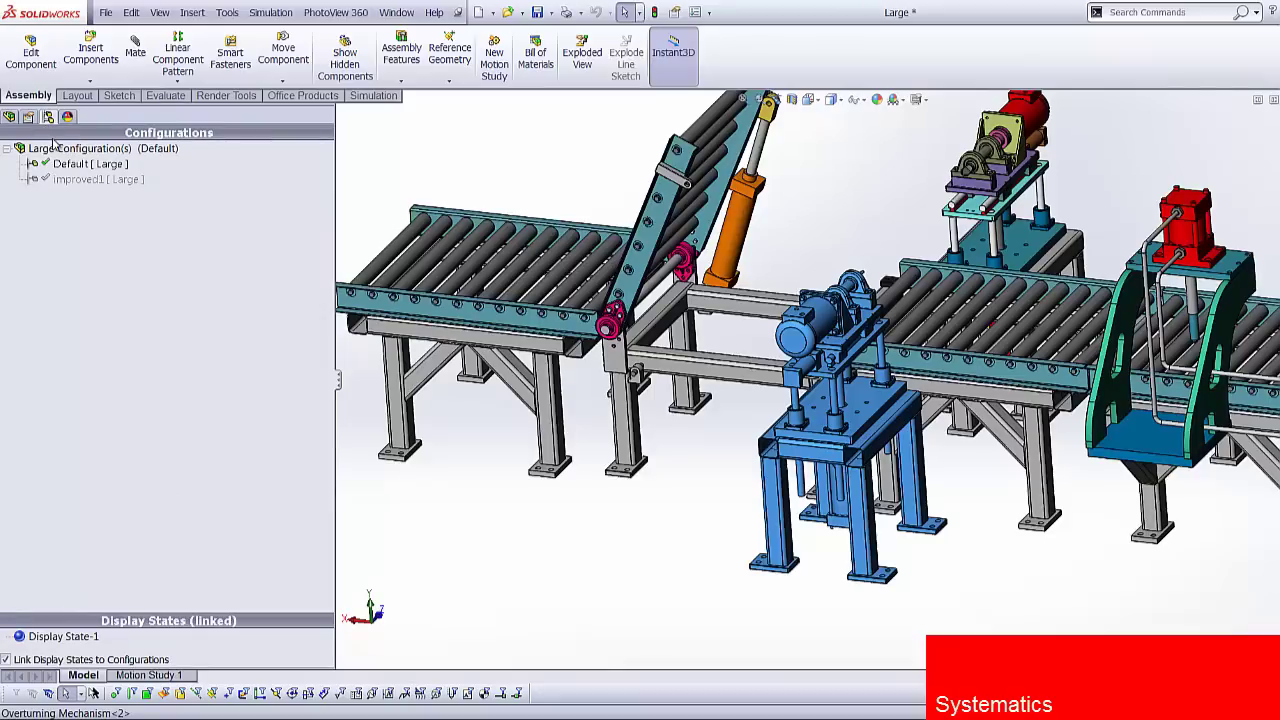
# - Begin adding a new Large assembly configuration named improved2
pyautogui.click(60, 149)
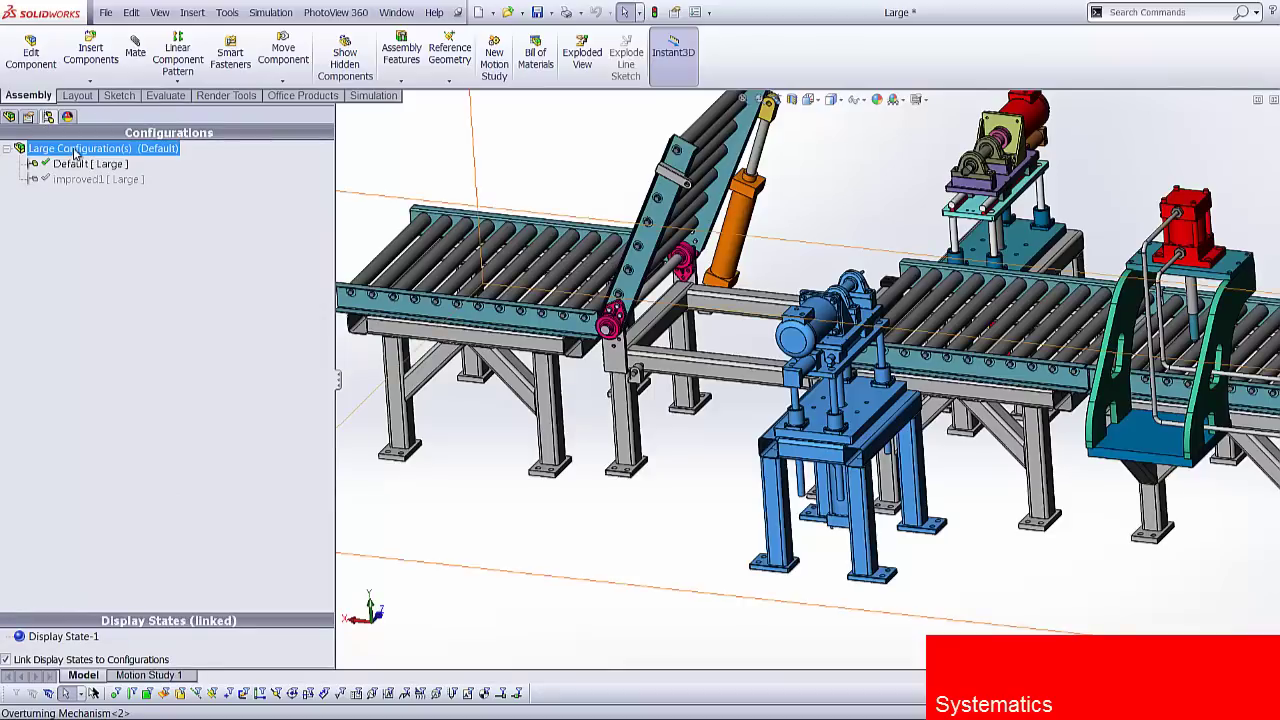
pyautogui.rightClick(75, 153)
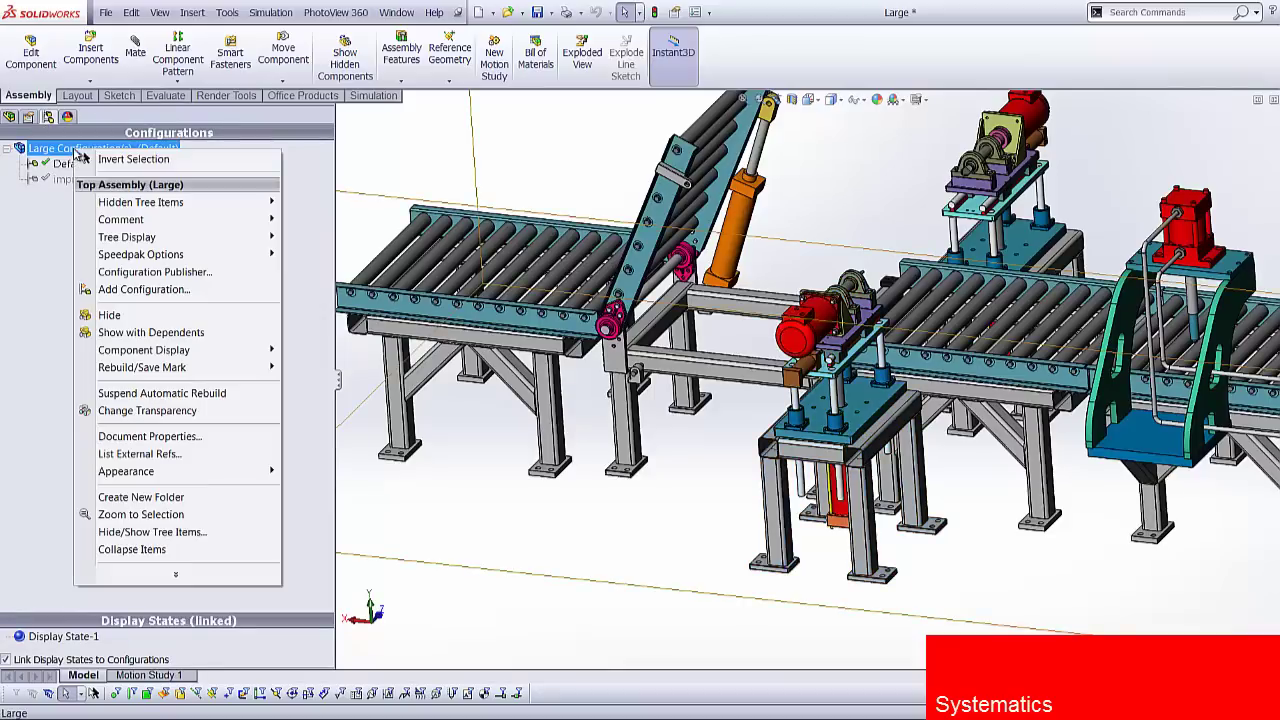
pyautogui.click(148, 290)
pyautogui.write('improved2')
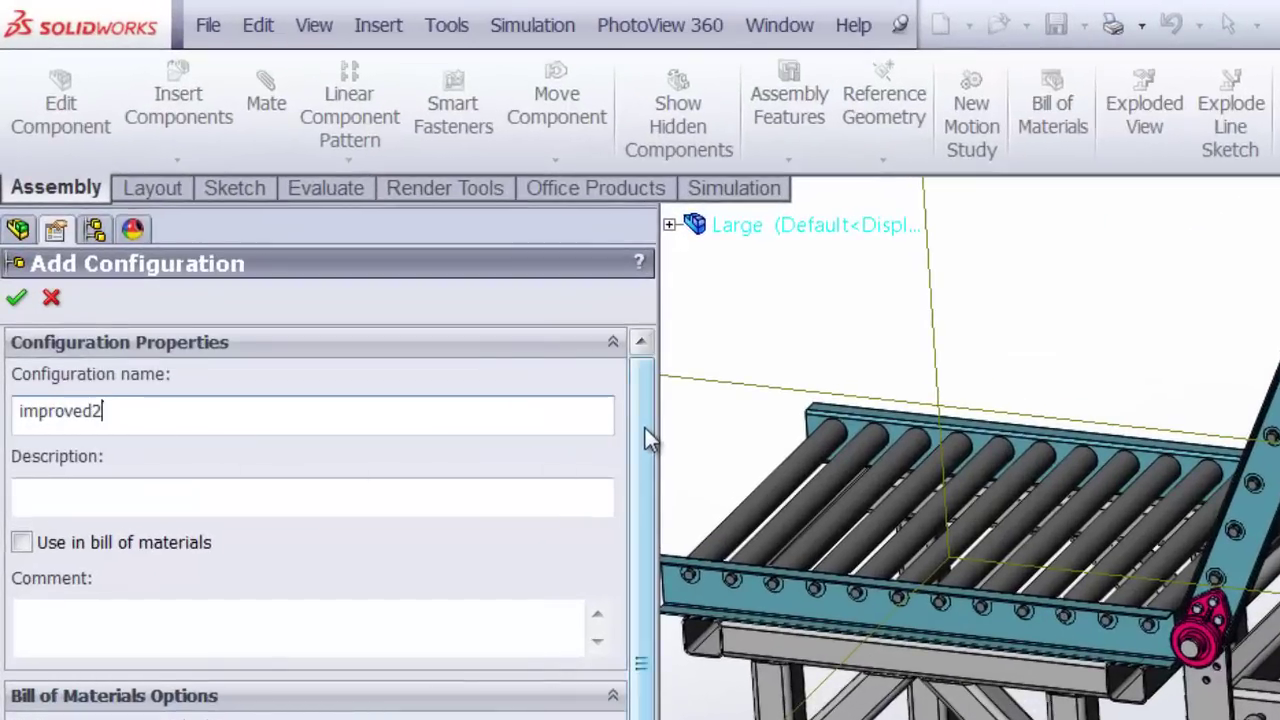
# - Reveal the Parent/Child component list and expand Large
pyautogui.moveTo(645, 428); pyautogui.dragTo(577, 628)
pyautogui.scroll(-3, 577, 628)
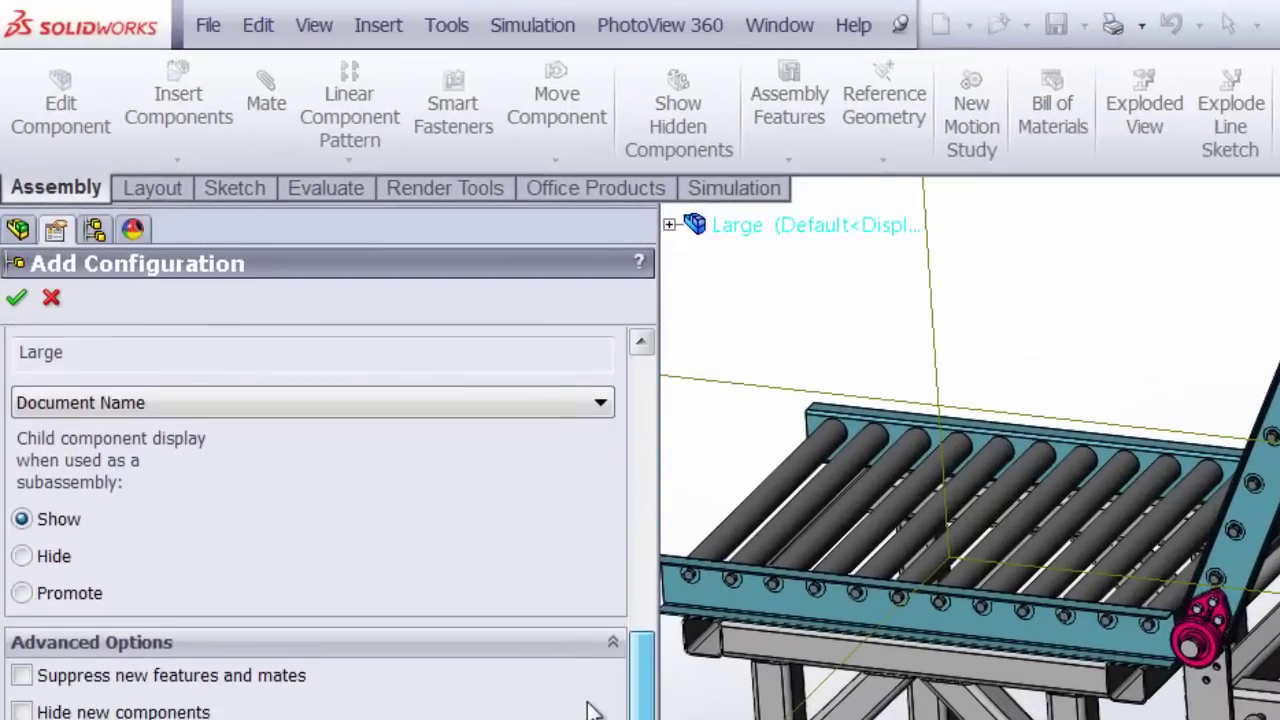
pyautogui.scroll(-2, 586, 700)
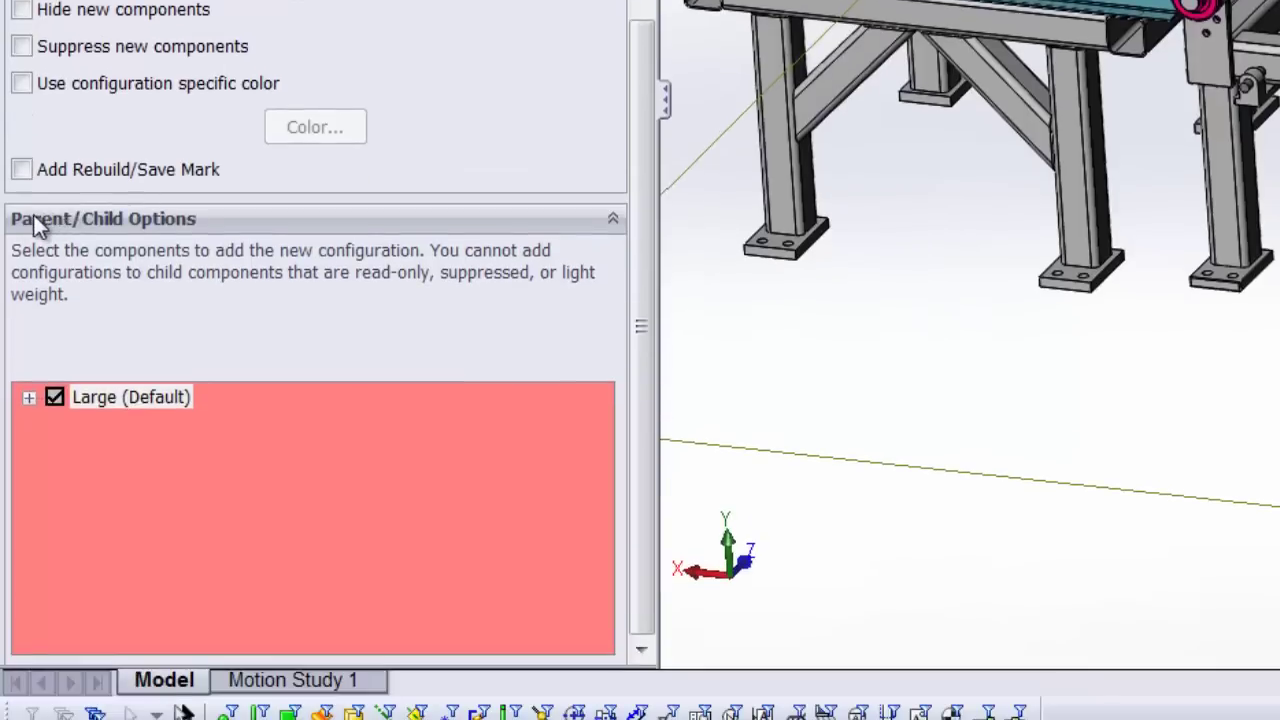
pyautogui.click(540, 221)
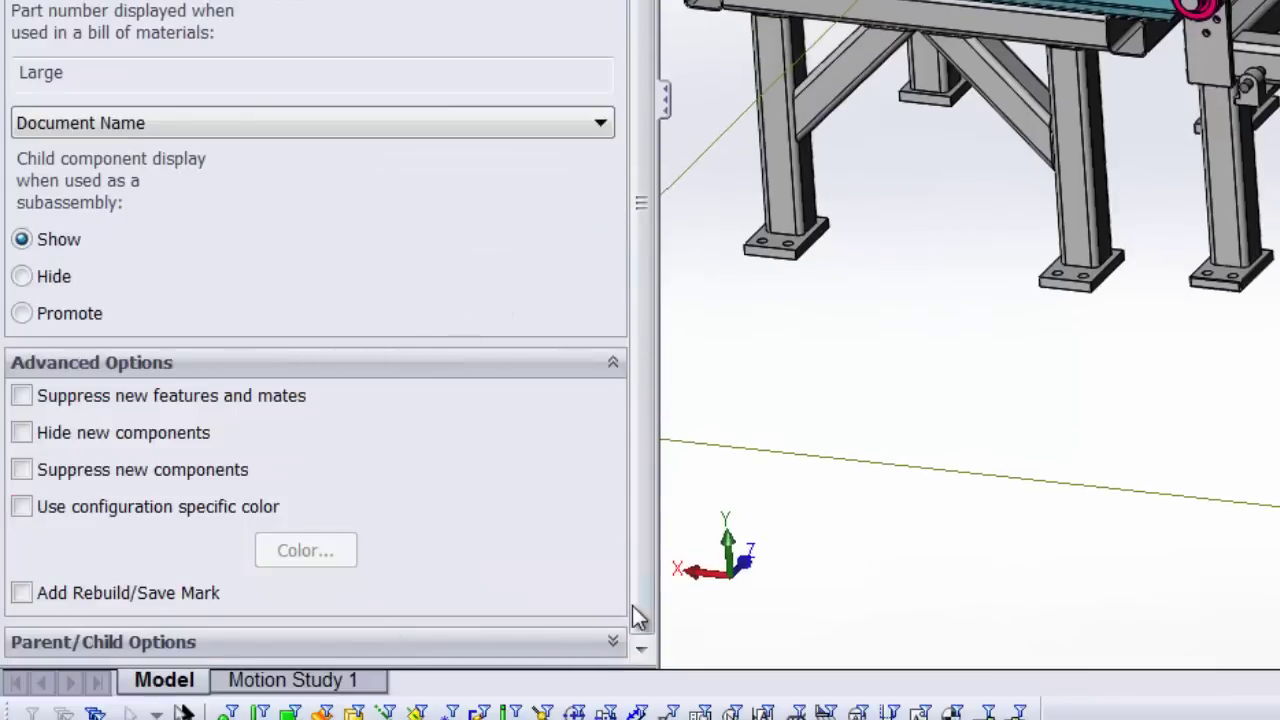
pyautogui.click(597, 643)
pyautogui.click(114, 395)
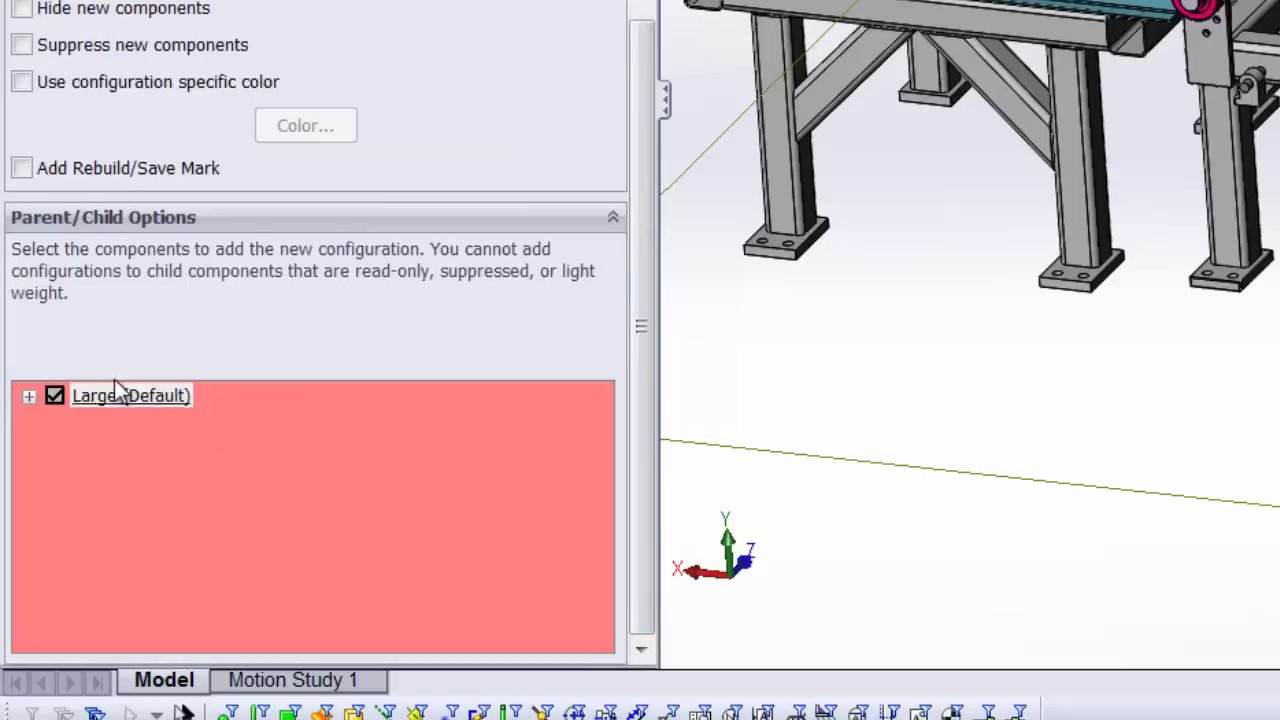
pyautogui.click(29, 397)
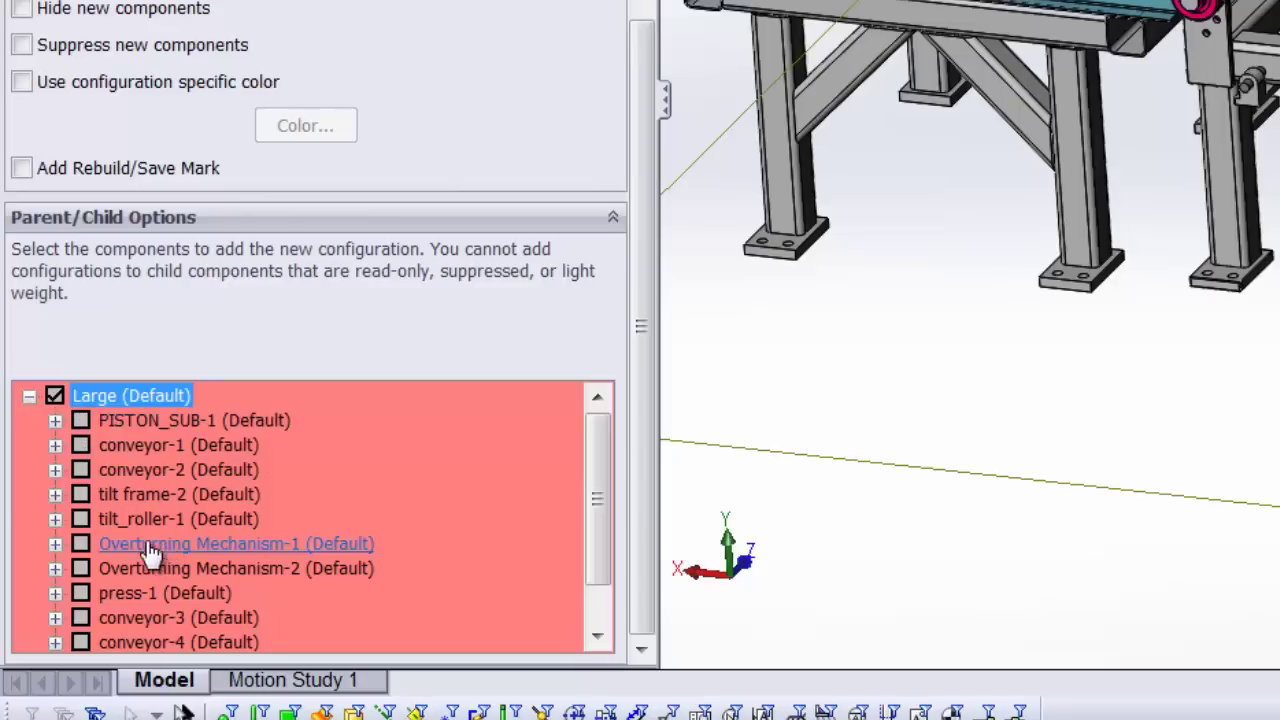
# - Include Overturning Mechanism-1, Overturning Mechanism-2 and Mechanism-1's overturn frame-1 in improved2
pyautogui.click(81, 546)
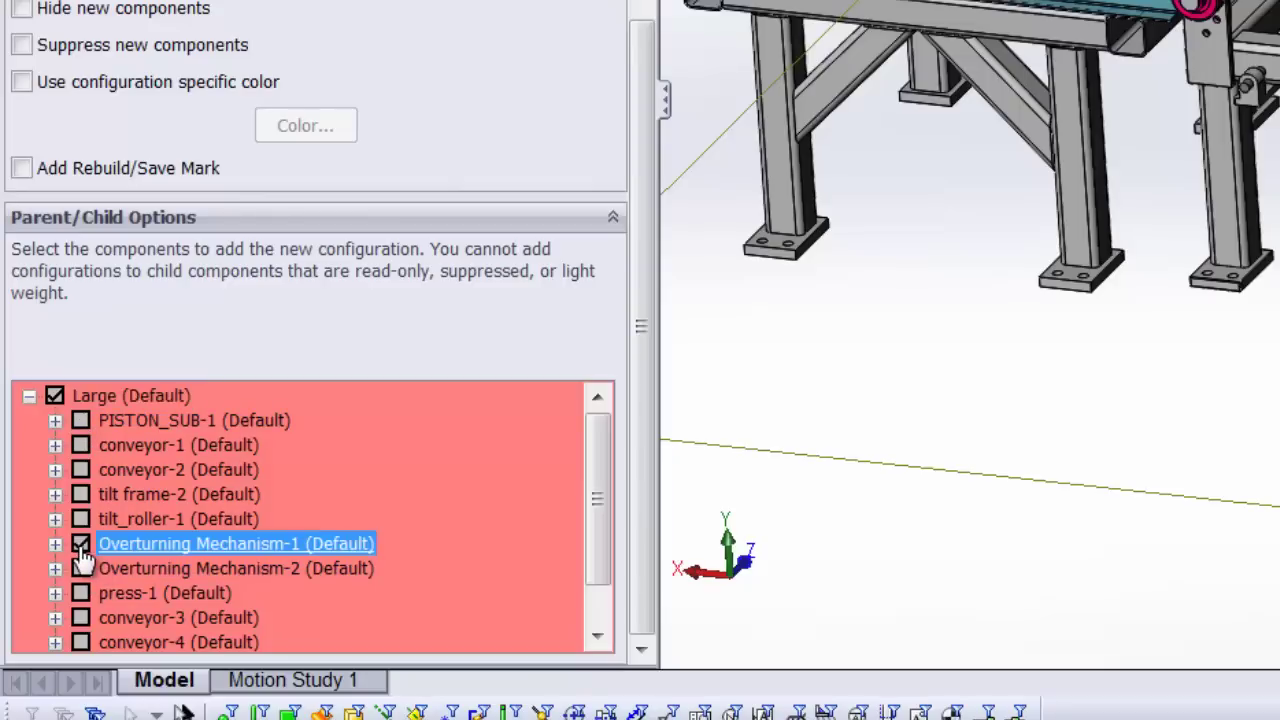
pyautogui.scroll(-1, 100, 555)
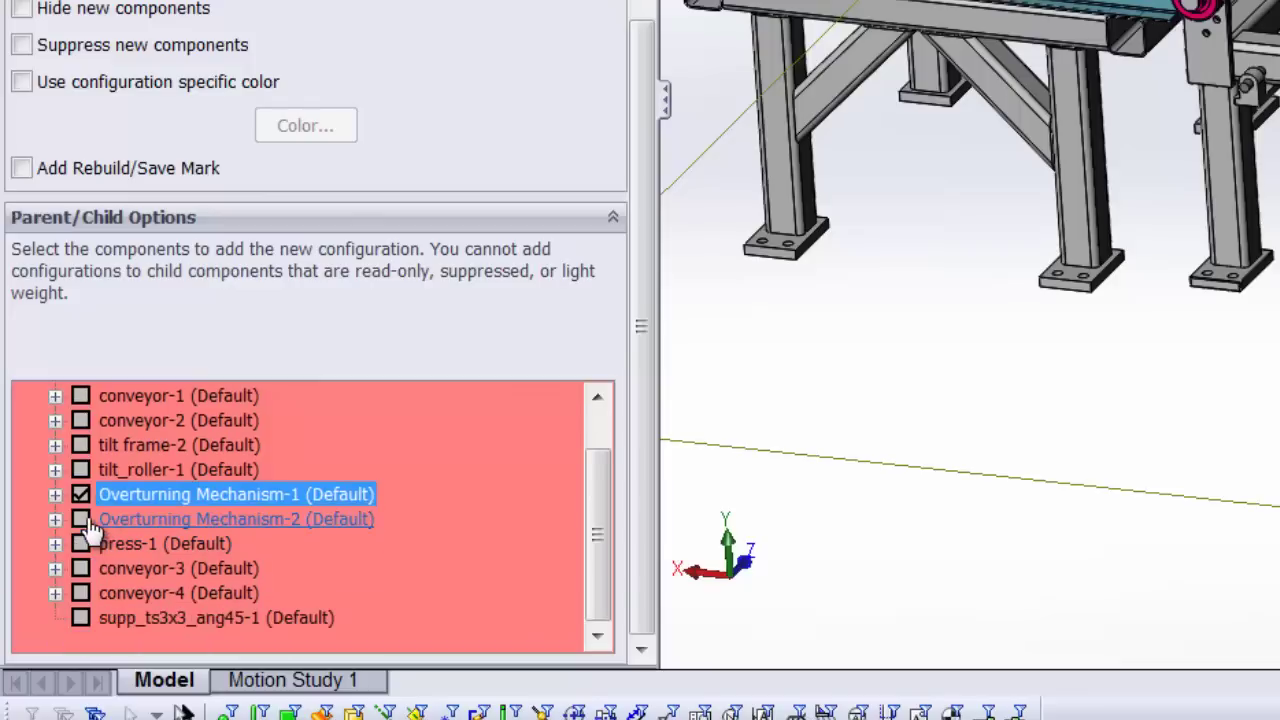
pyautogui.click(81, 519)
pyautogui.click(55, 494)
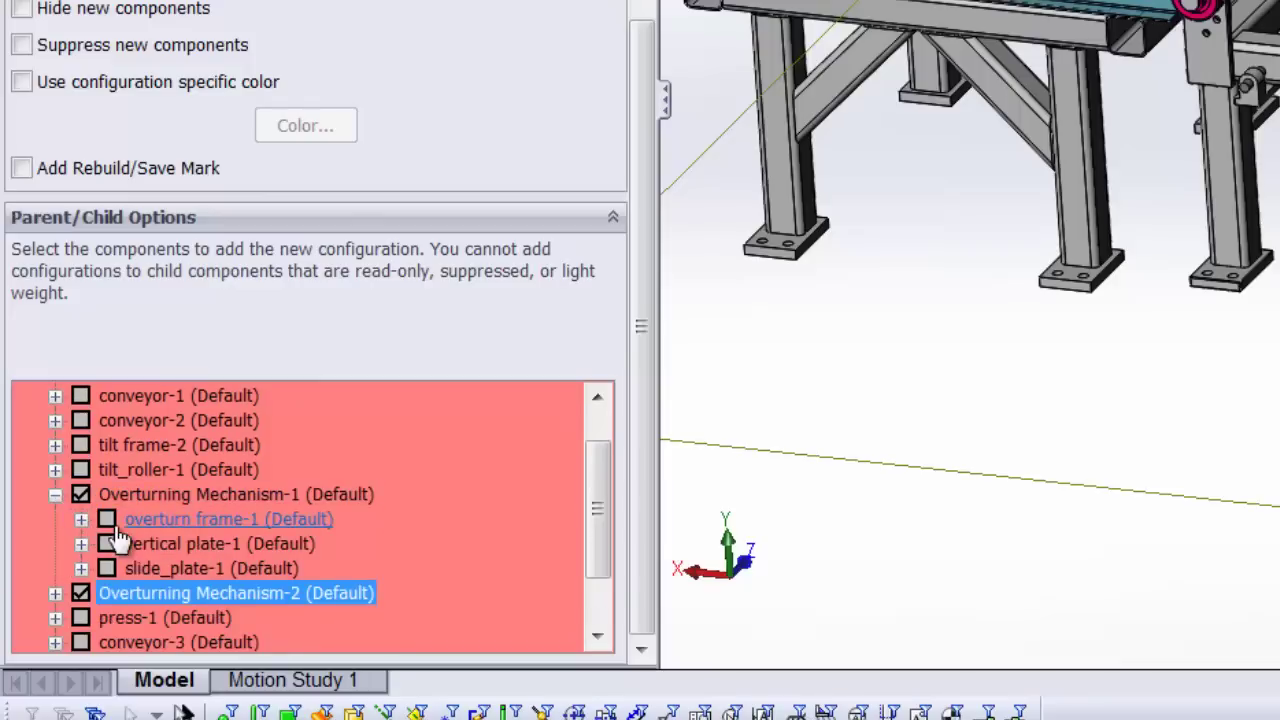
pyautogui.click(105, 519)
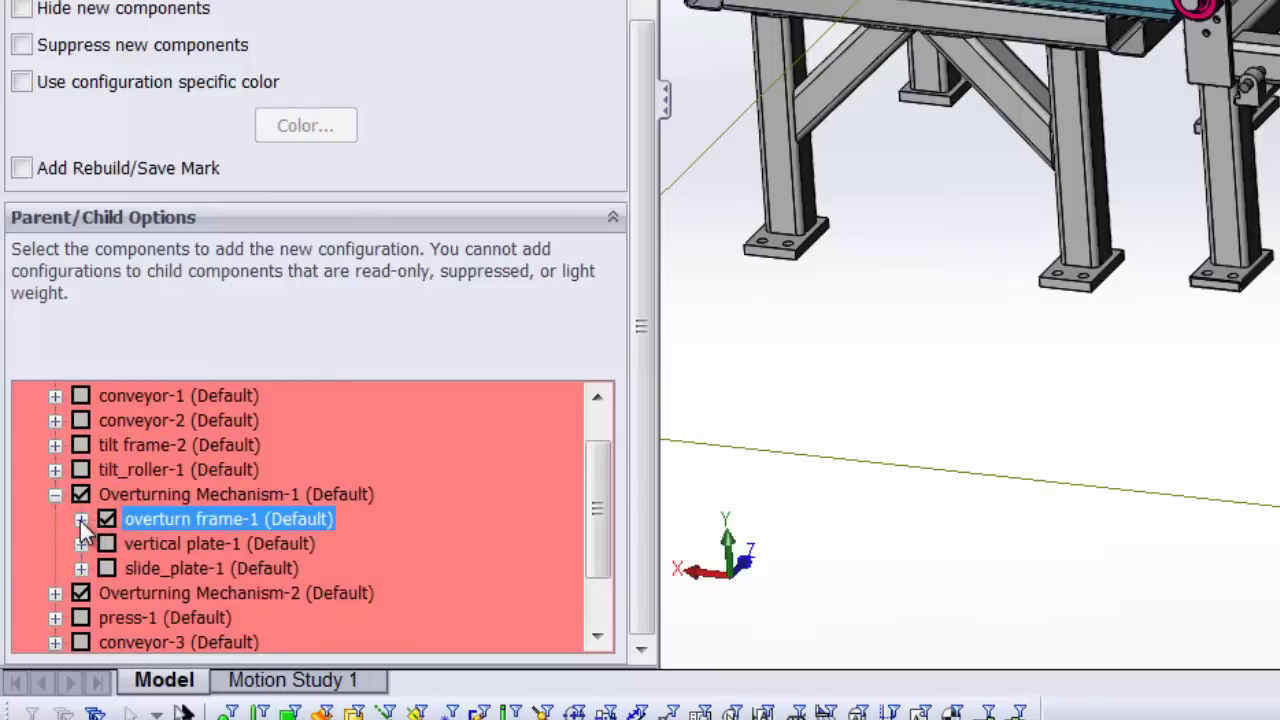
pyautogui.click(81, 520)
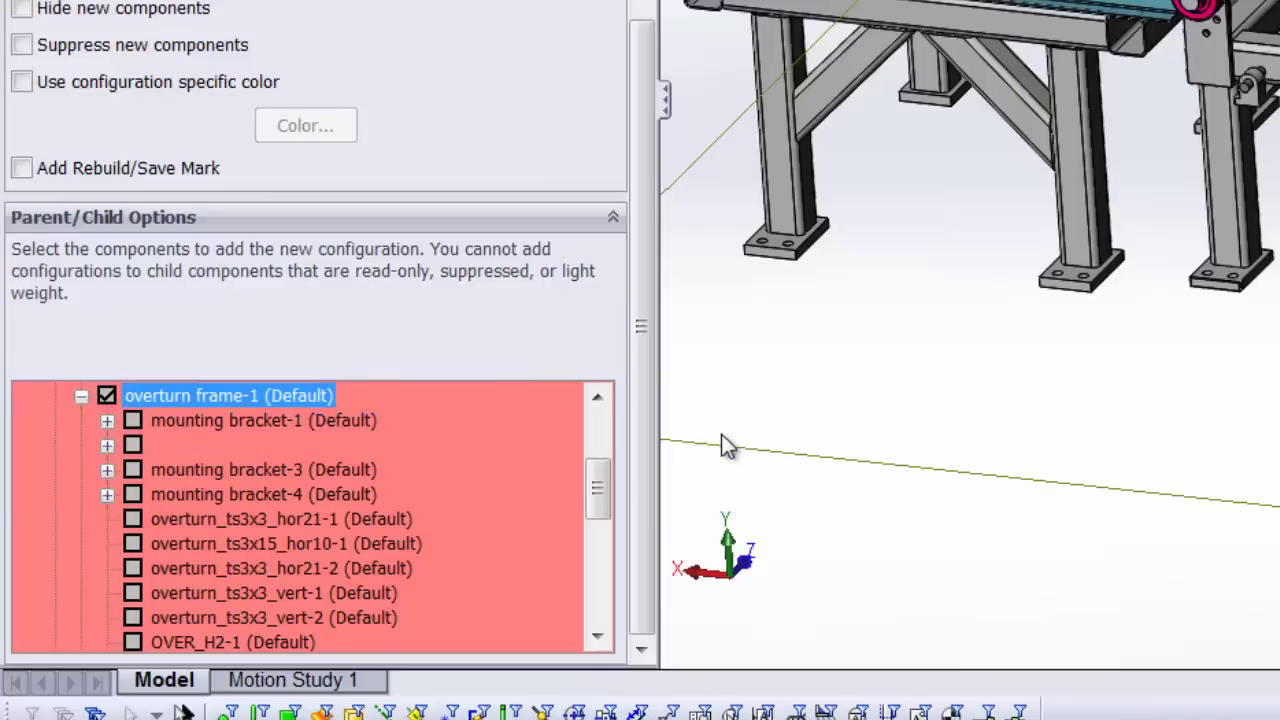
pyautogui.scroll(5, 636, 345)
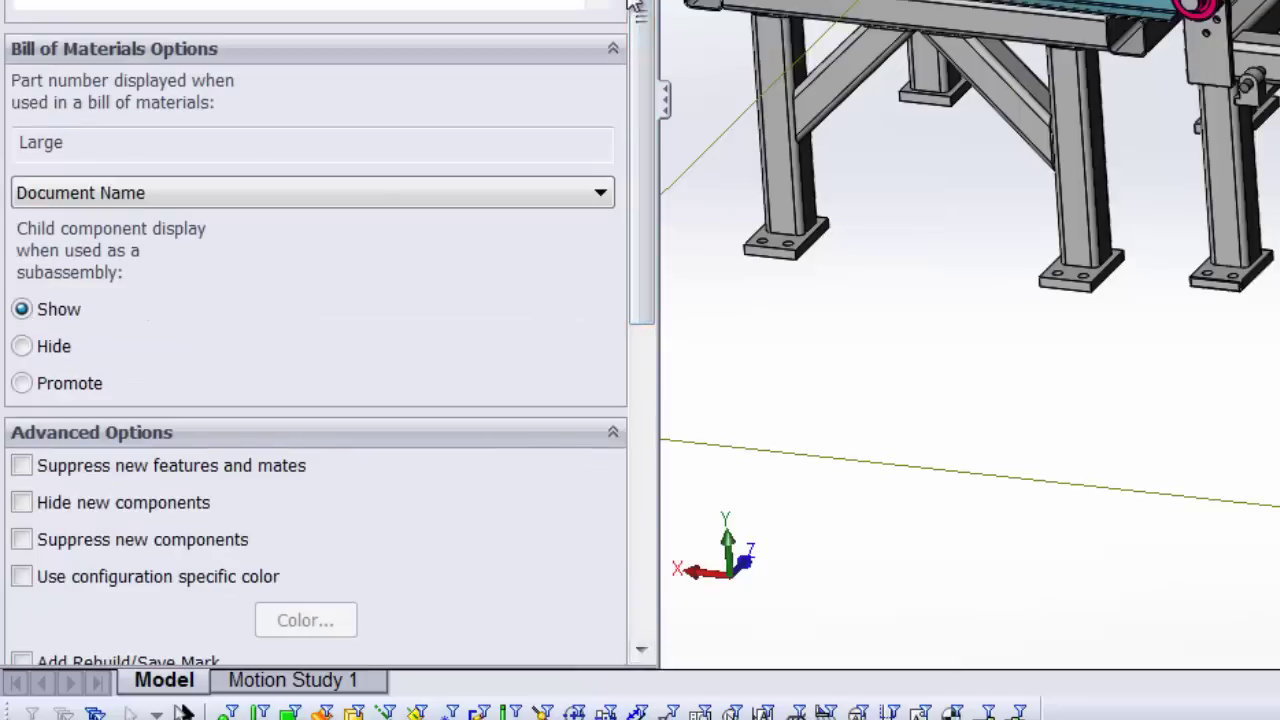
pyautogui.scroll(-5, 586, 280)
pyautogui.scroll(-2, 286, 563)
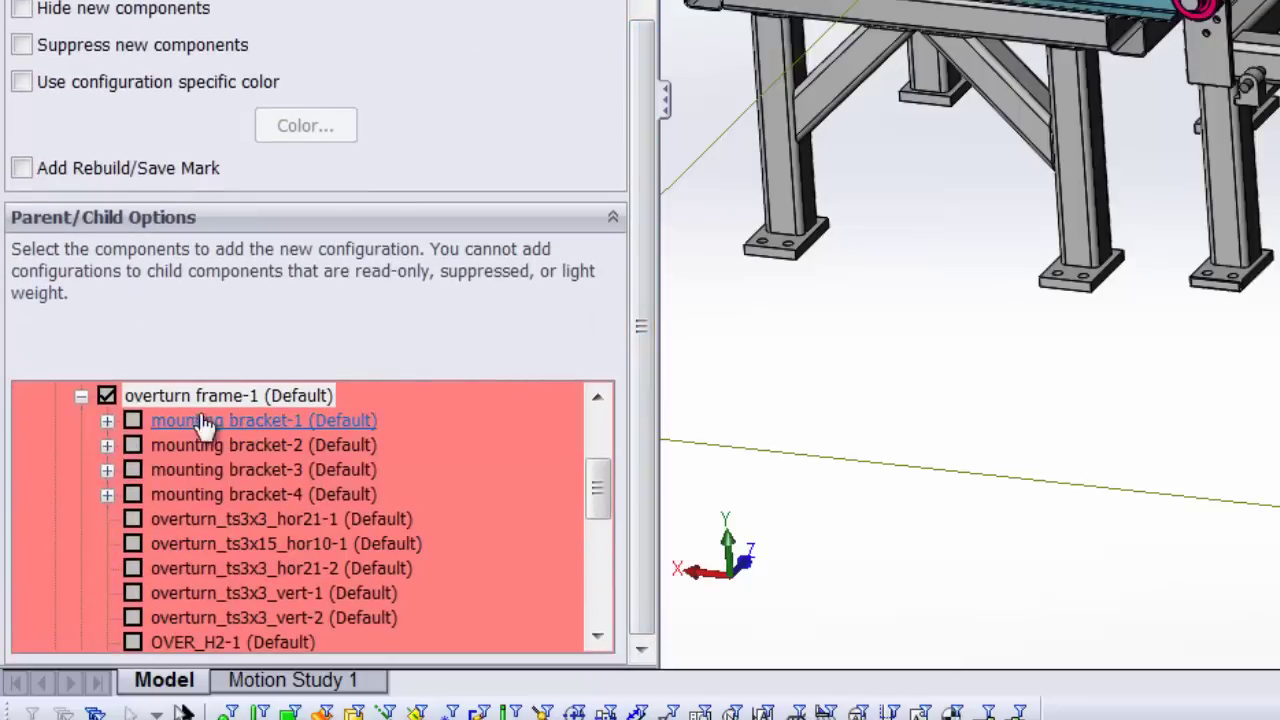
# - Include mounting brackets 1–4 and bracket-1's rod_guide-1
pyautogui.click(107, 420)
pyautogui.click(133, 420)
pyautogui.click(159, 445)
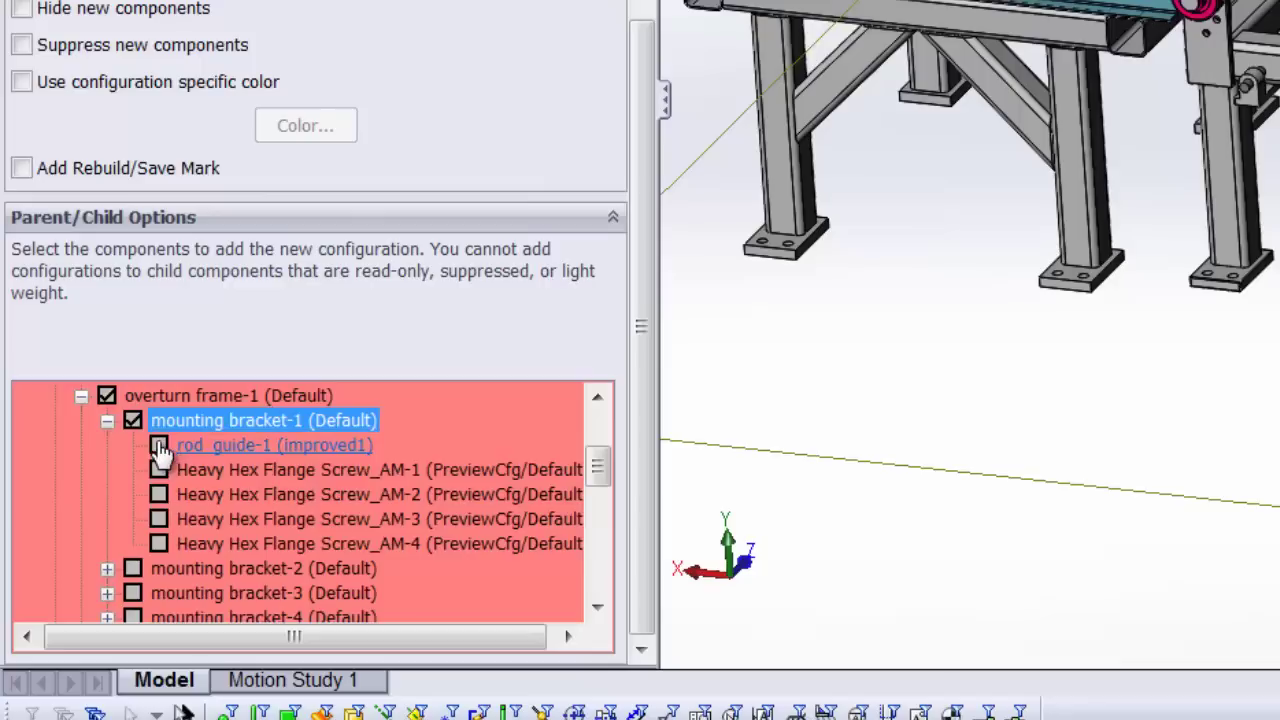
pyautogui.click(133, 568)
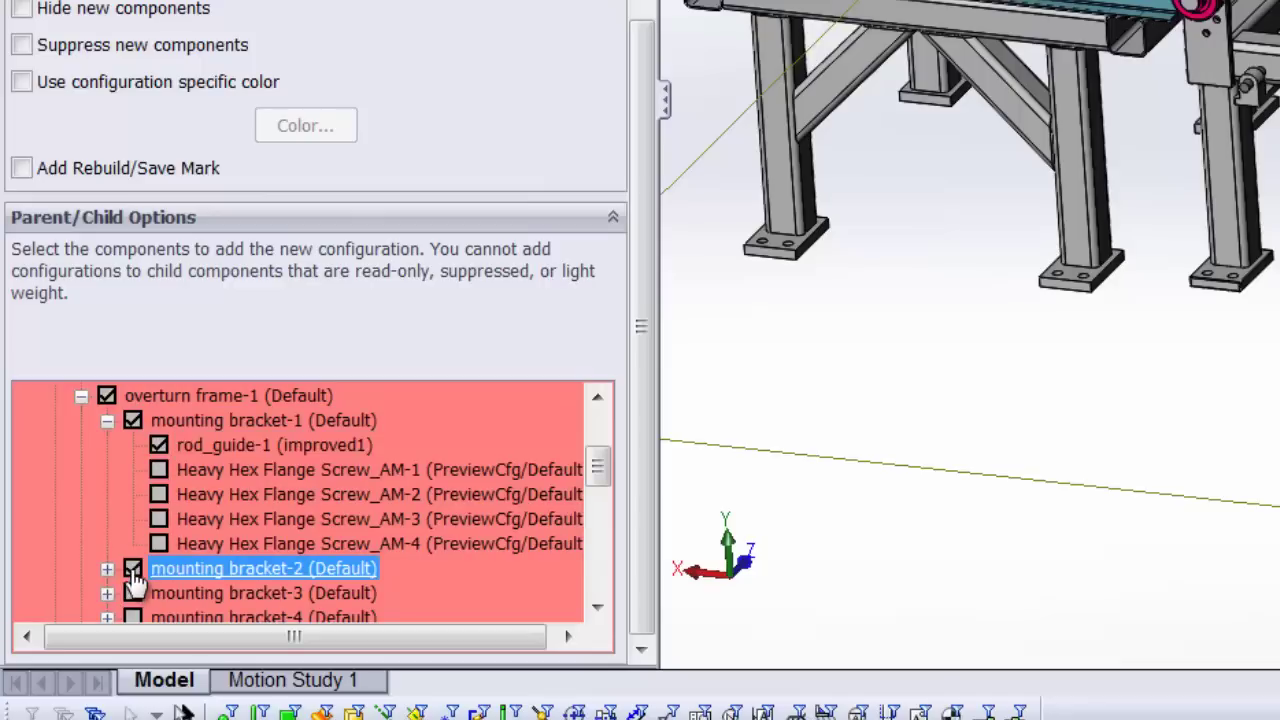
pyautogui.click(133, 593)
pyautogui.click(133, 617)
# - Include rod_guide-1 under mounting brackets 2, 3 and 4
pyautogui.click(107, 543)
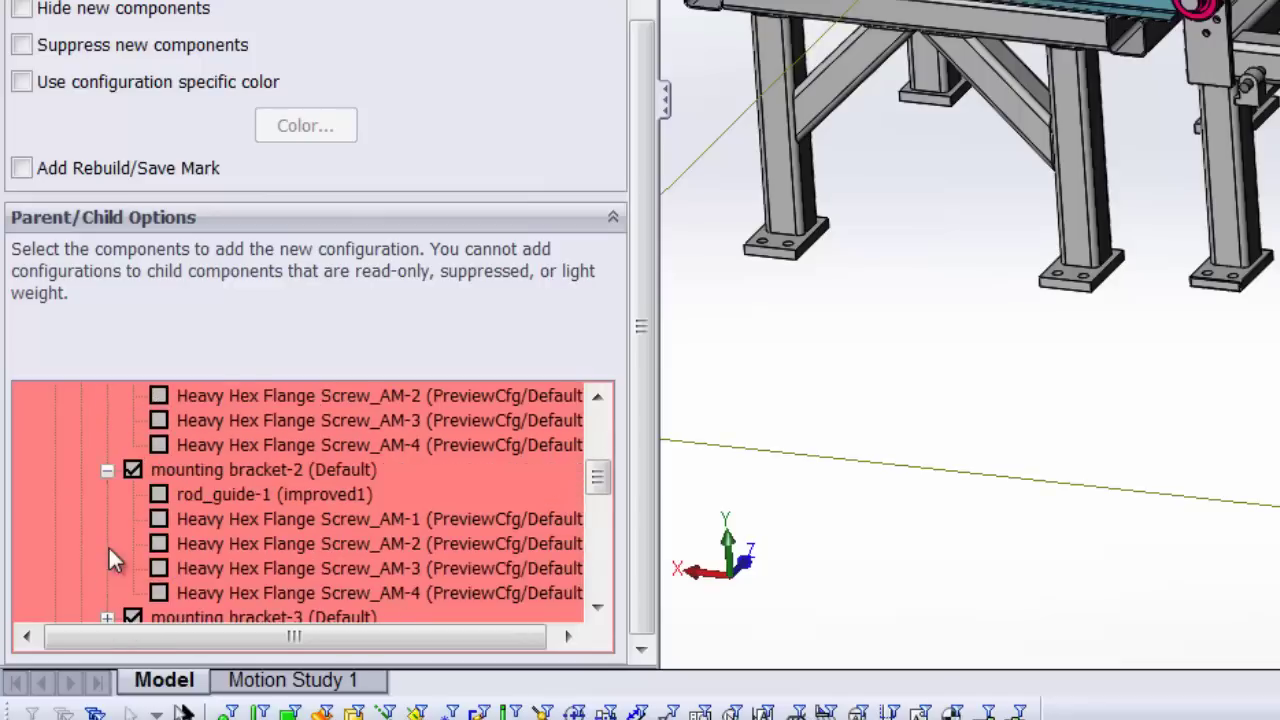
pyautogui.click(159, 494)
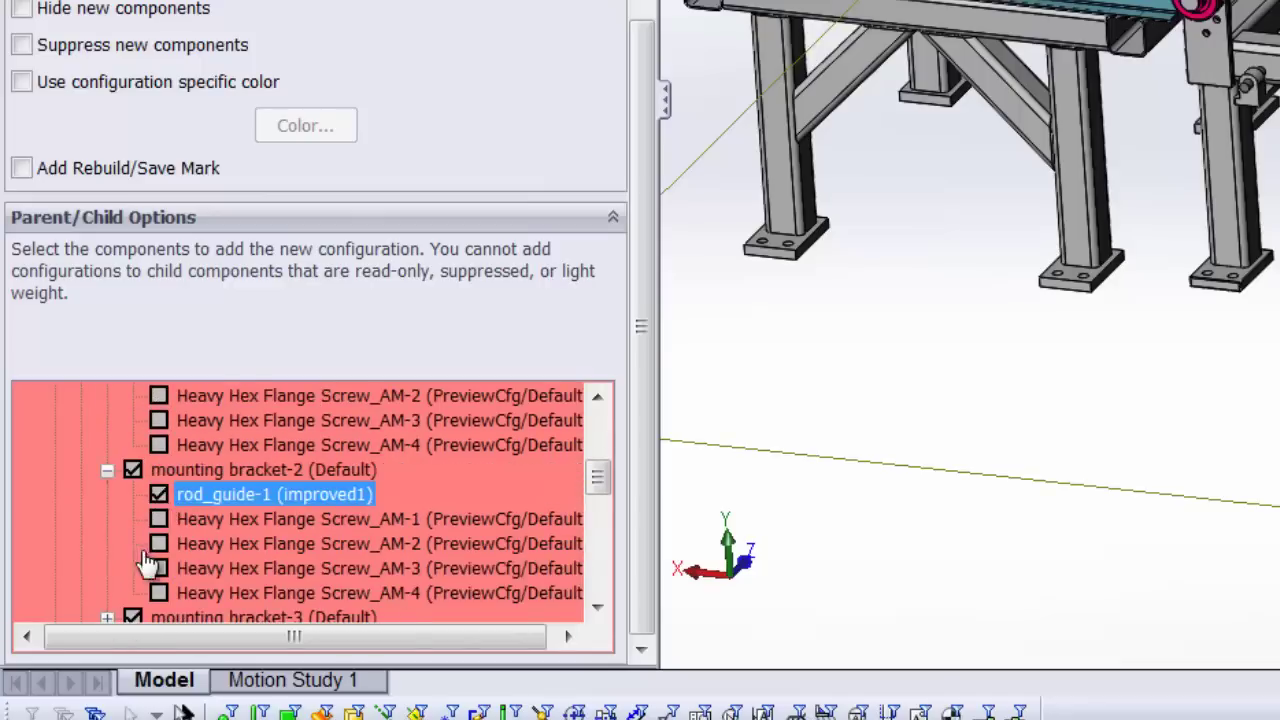
pyautogui.scroll(-1, 140, 555)
pyautogui.click(107, 543)
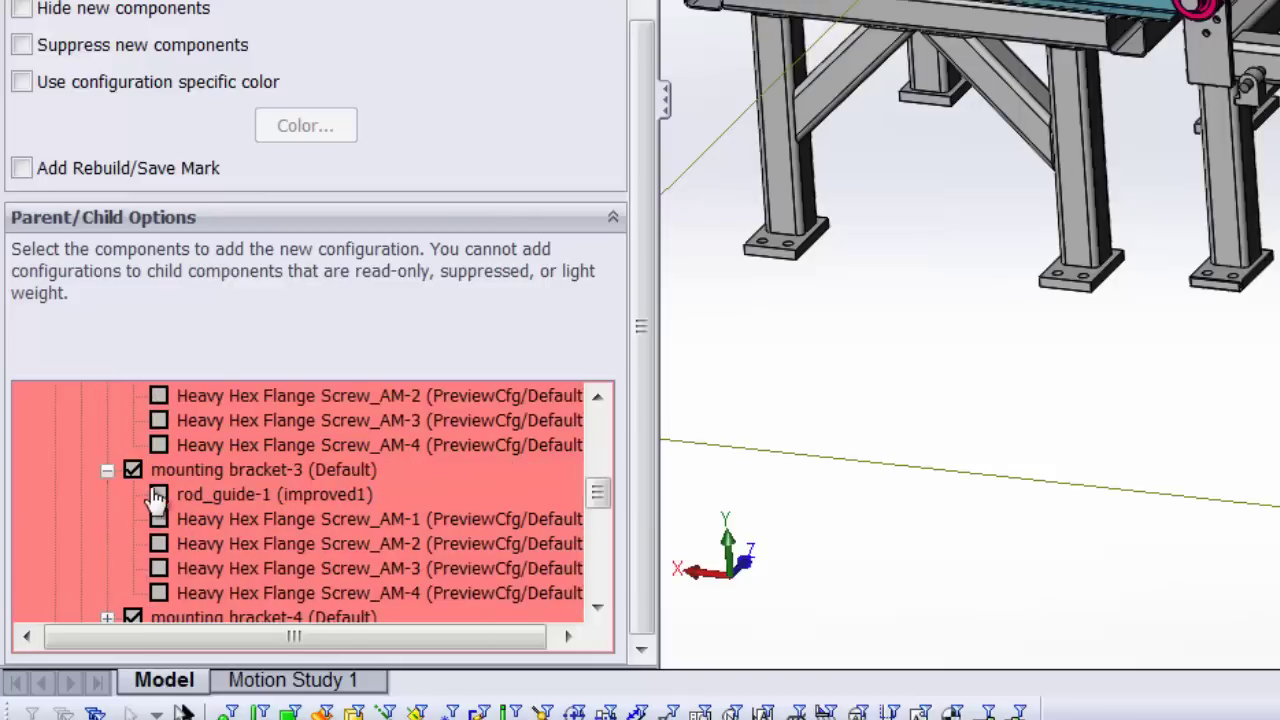
pyautogui.click(159, 491)
pyautogui.scroll(-1, 172, 565)
pyautogui.click(107, 543)
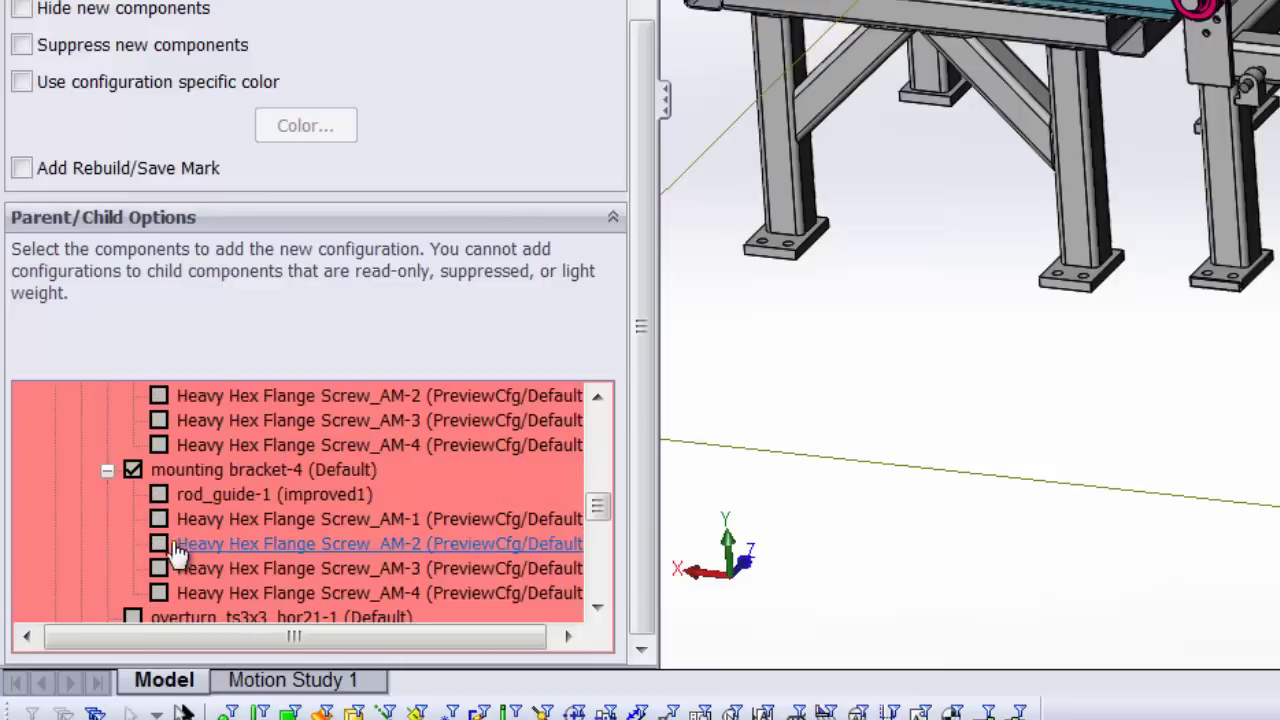
pyautogui.click(159, 494)
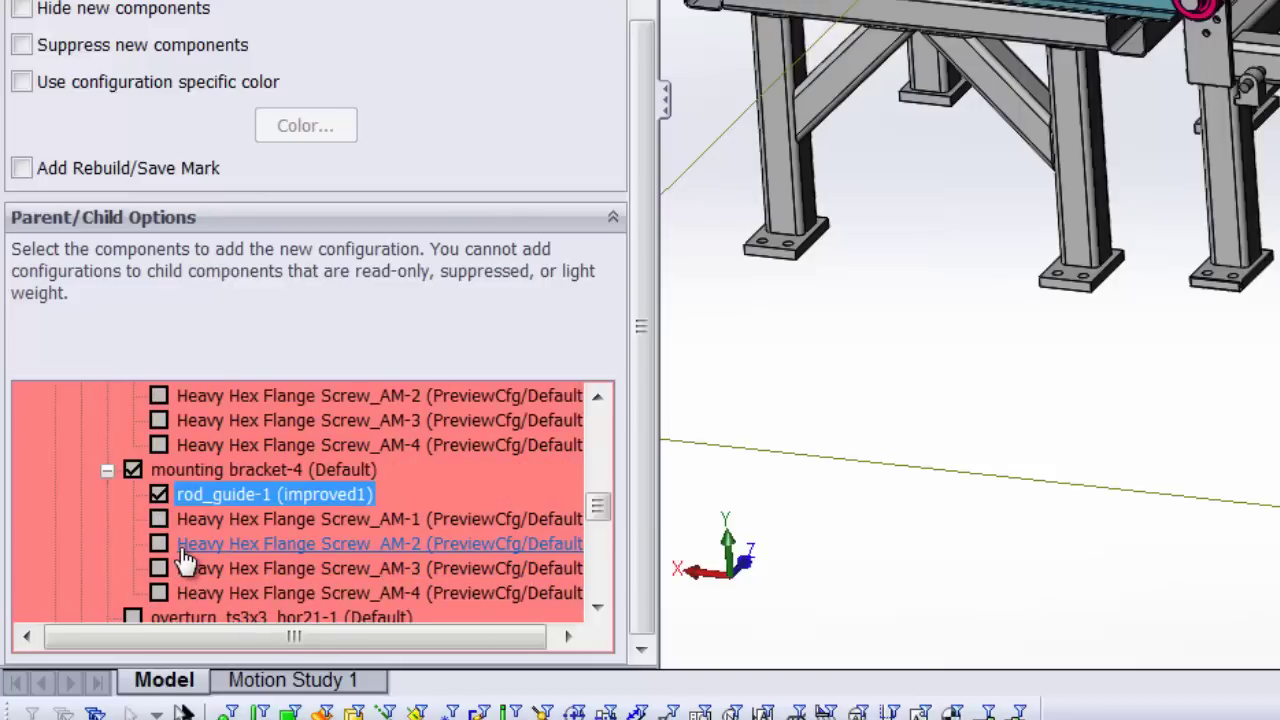
pyautogui.scroll(-2, 185, 560)
pyautogui.scroll(-2, 185, 560)
pyautogui.scroll(-2, 185, 560)
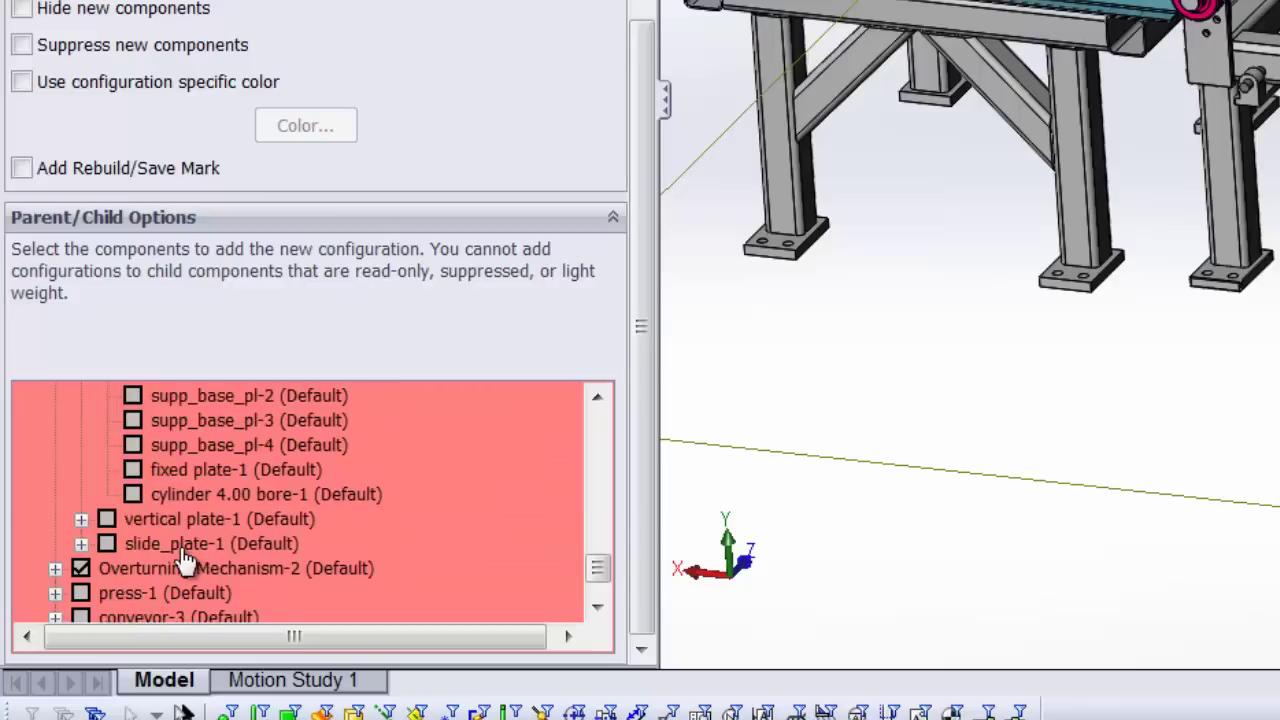
pyautogui.scroll(-1, 185, 560)
# - Under Overturning Mechanism-2, include overturn frame-1 and mounting brackets 1–4
pyautogui.click(81, 495)
pyautogui.click(55, 494)
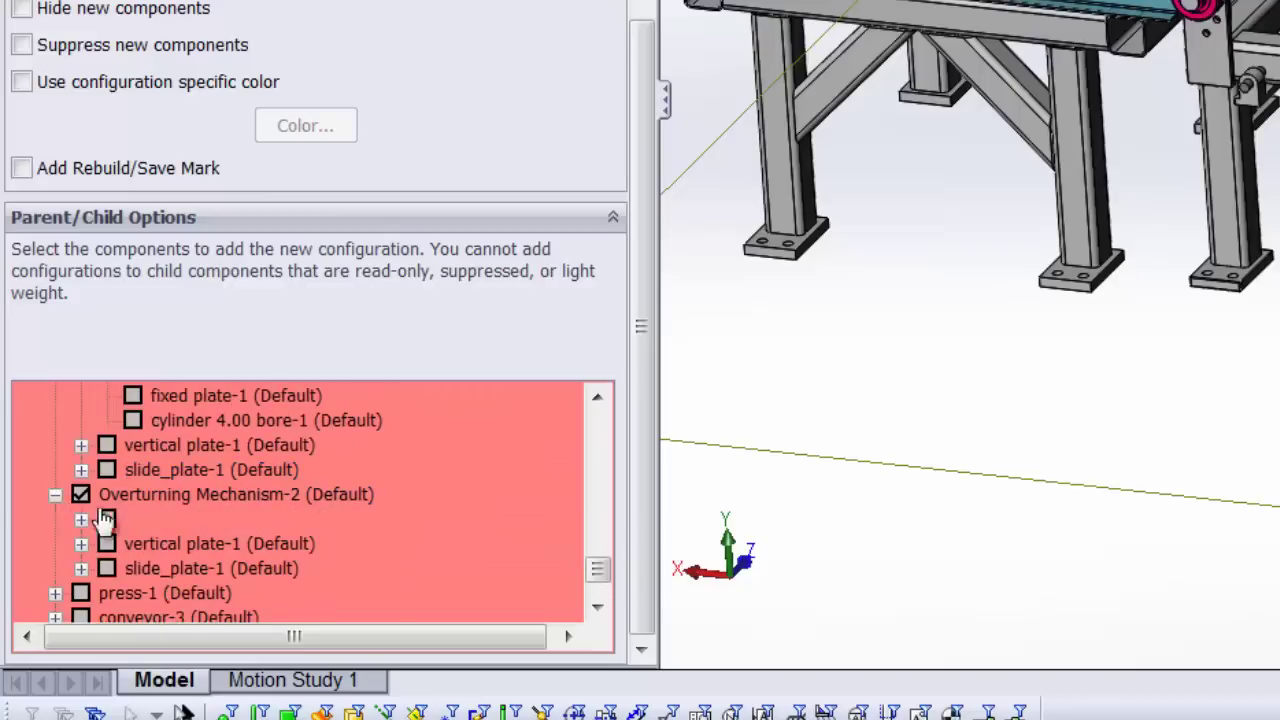
pyautogui.click(107, 519)
pyautogui.click(81, 519)
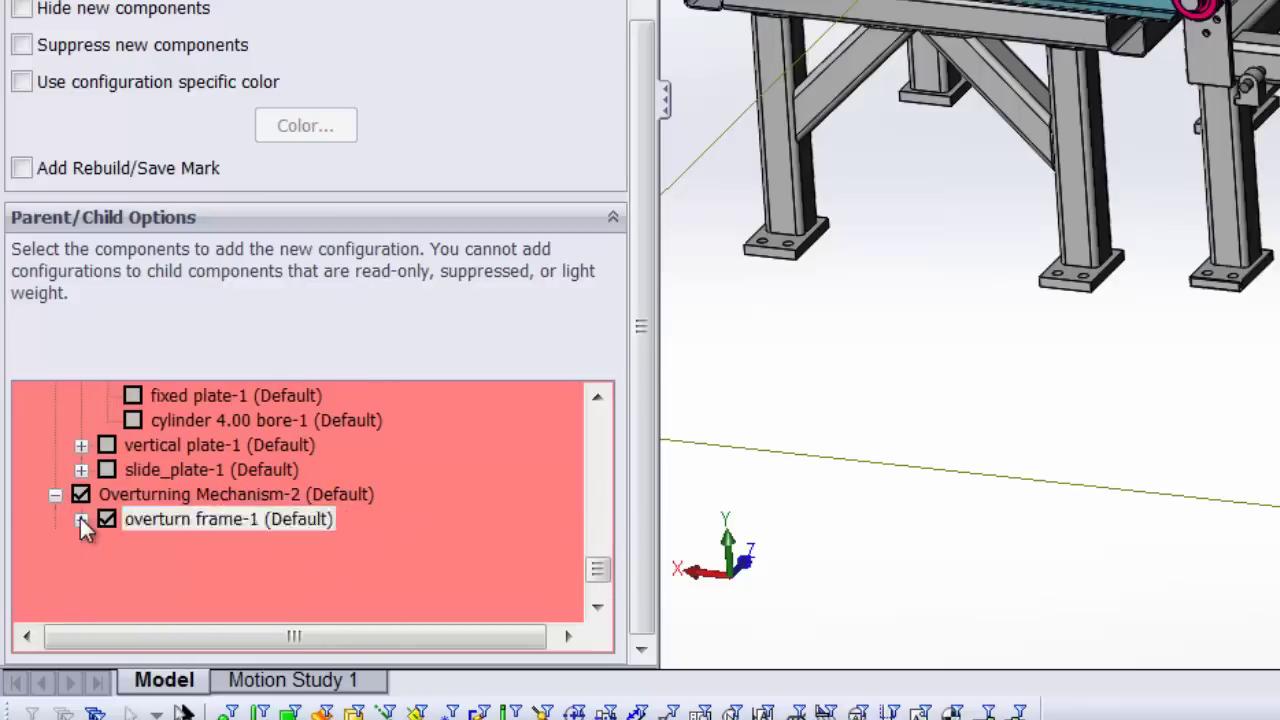
pyautogui.click(133, 420)
pyautogui.click(133, 445)
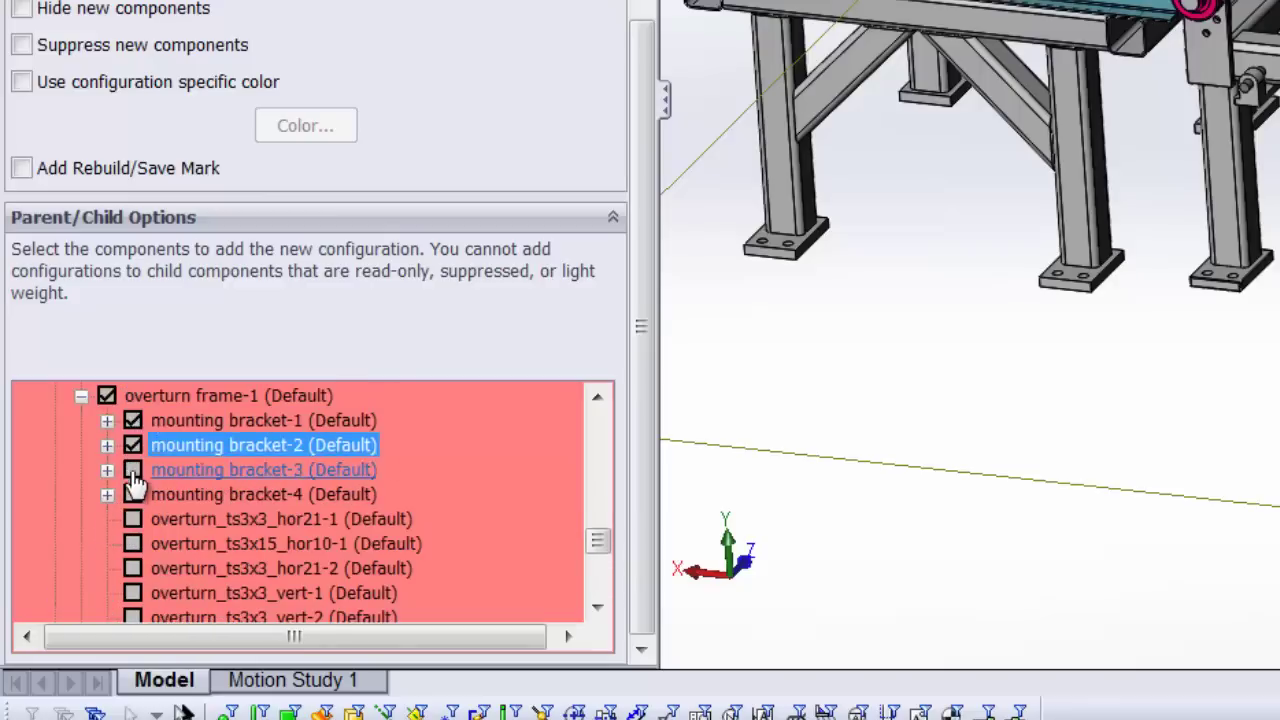
pyautogui.click(133, 469)
pyautogui.click(133, 494)
# - Include rod_guide-1 under mounting brackets 1 and 2
pyautogui.click(107, 420)
pyautogui.click(159, 445)
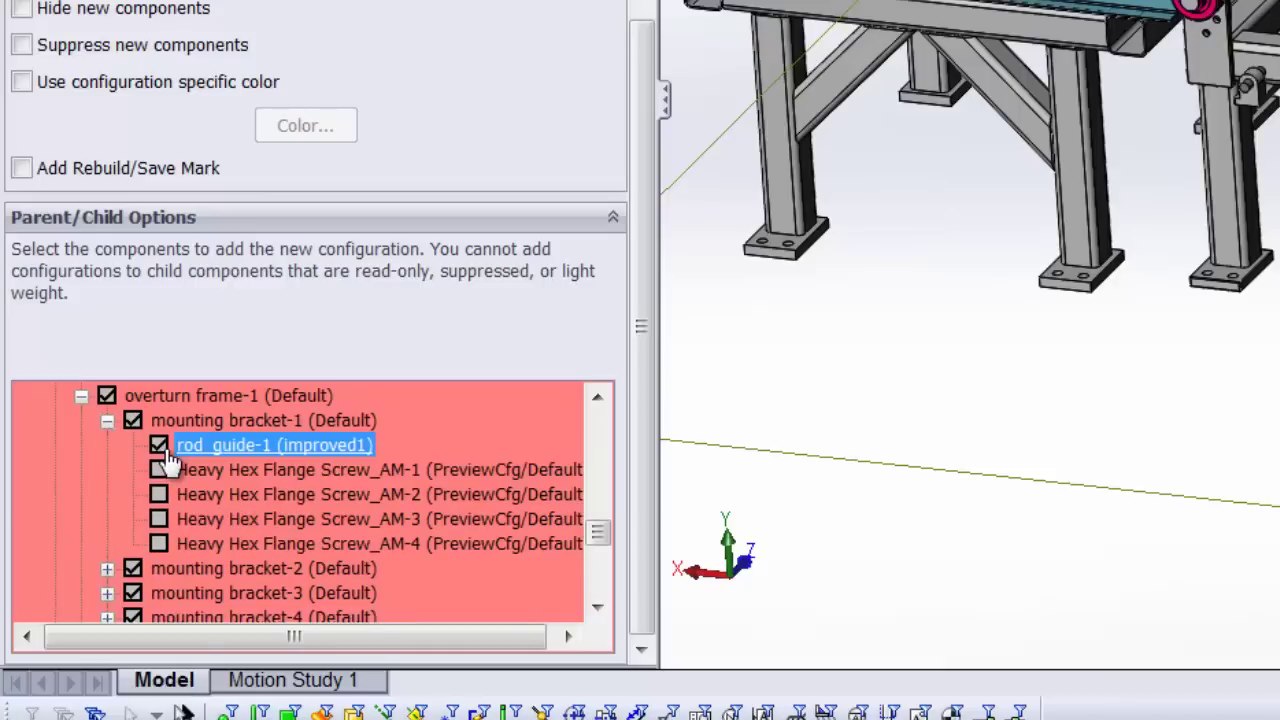
pyautogui.scroll(-1, 120, 480)
pyautogui.click(107, 494)
pyautogui.click(159, 491)
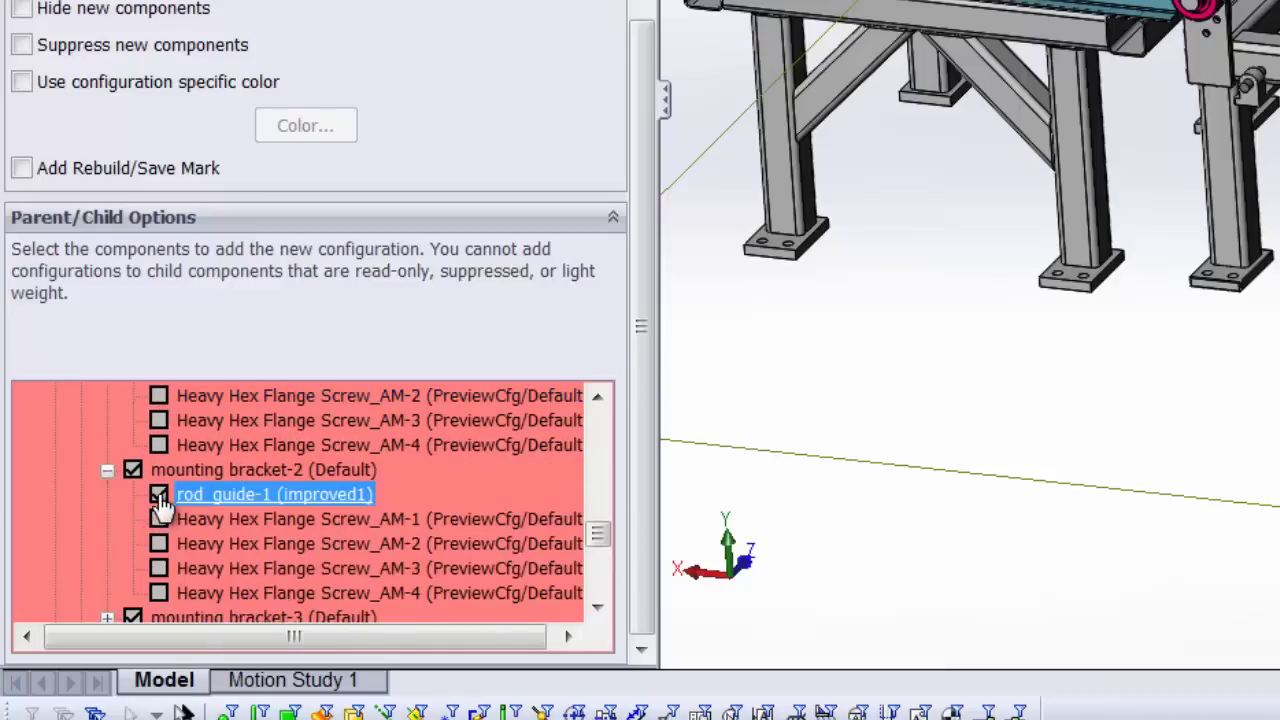
# - Include rod_guide-1 under mounting brackets 3 and 4
pyautogui.scroll(-1, 140, 525)
pyautogui.click(107, 543)
pyautogui.scroll(-1, 120, 530)
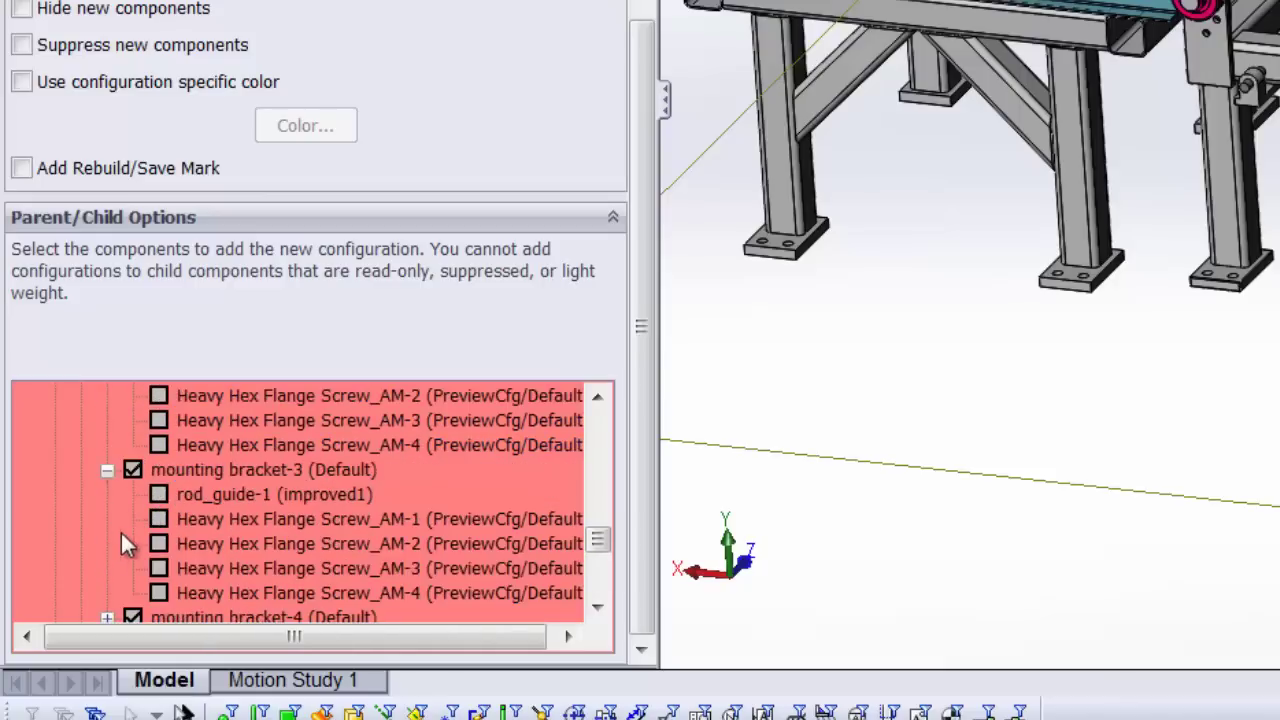
pyautogui.click(159, 494)
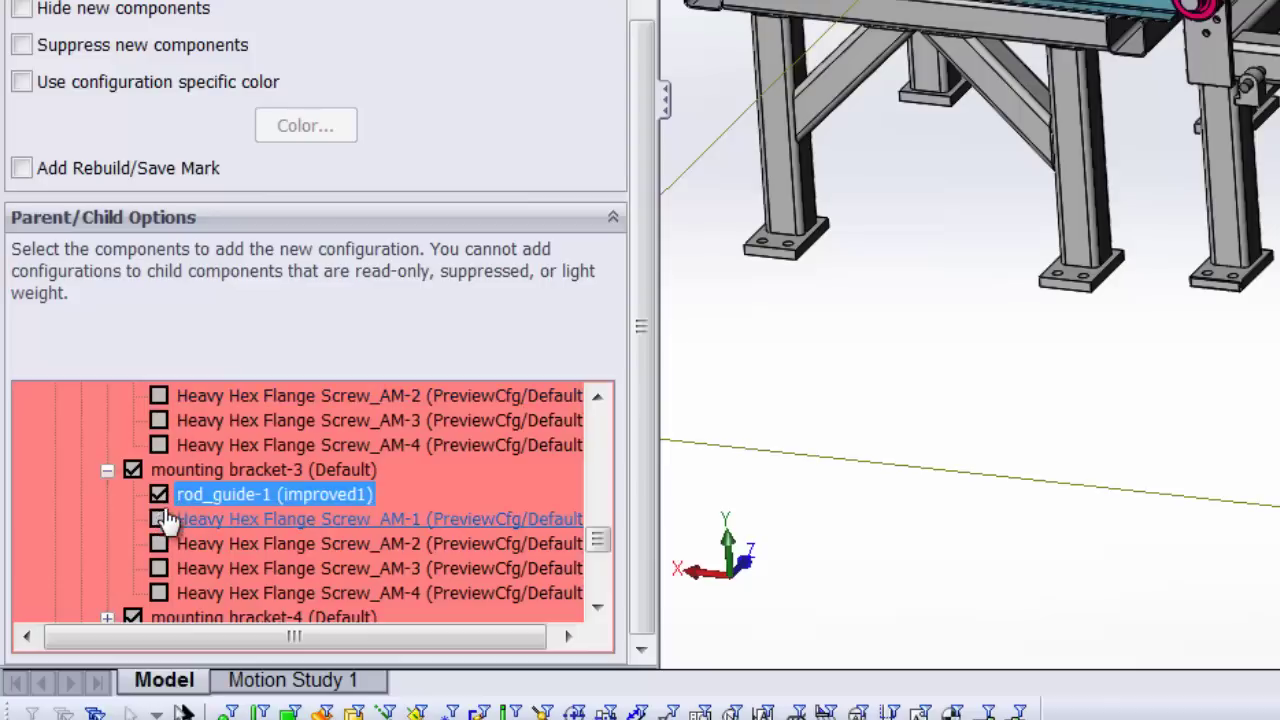
pyautogui.scroll(-2, 160, 570)
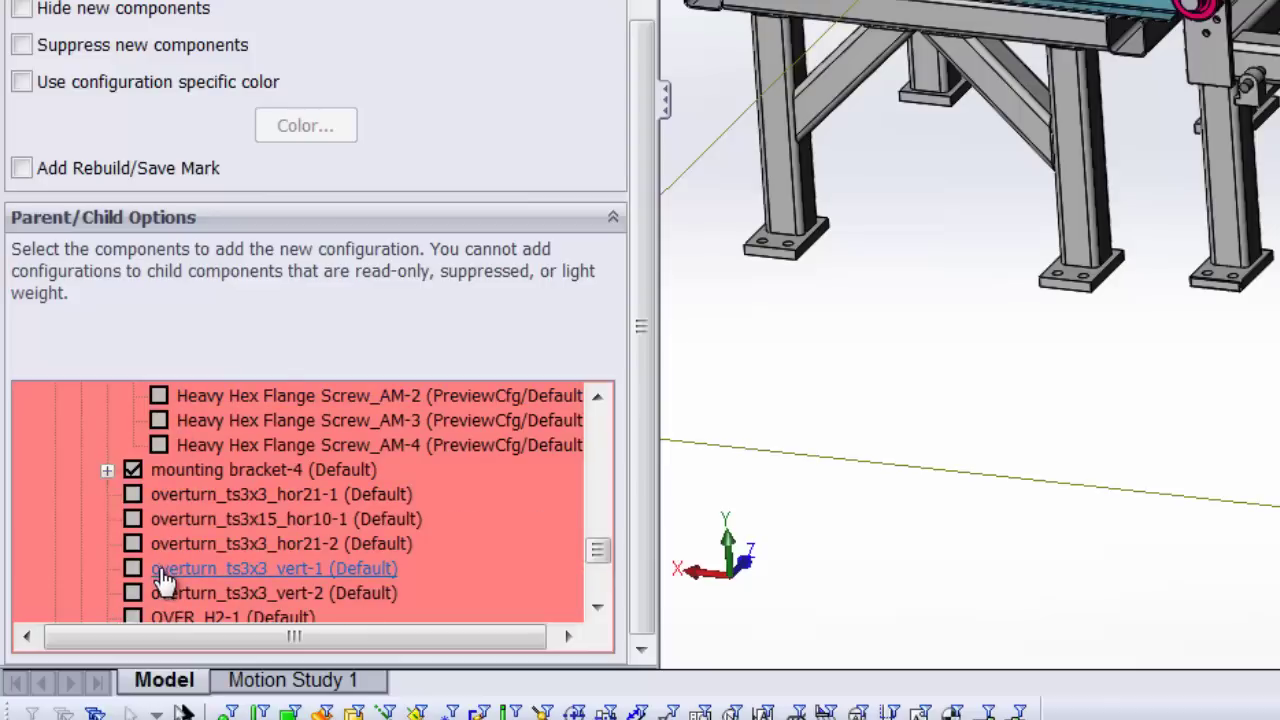
pyautogui.scroll(1, 160, 570)
pyautogui.click(107, 543)
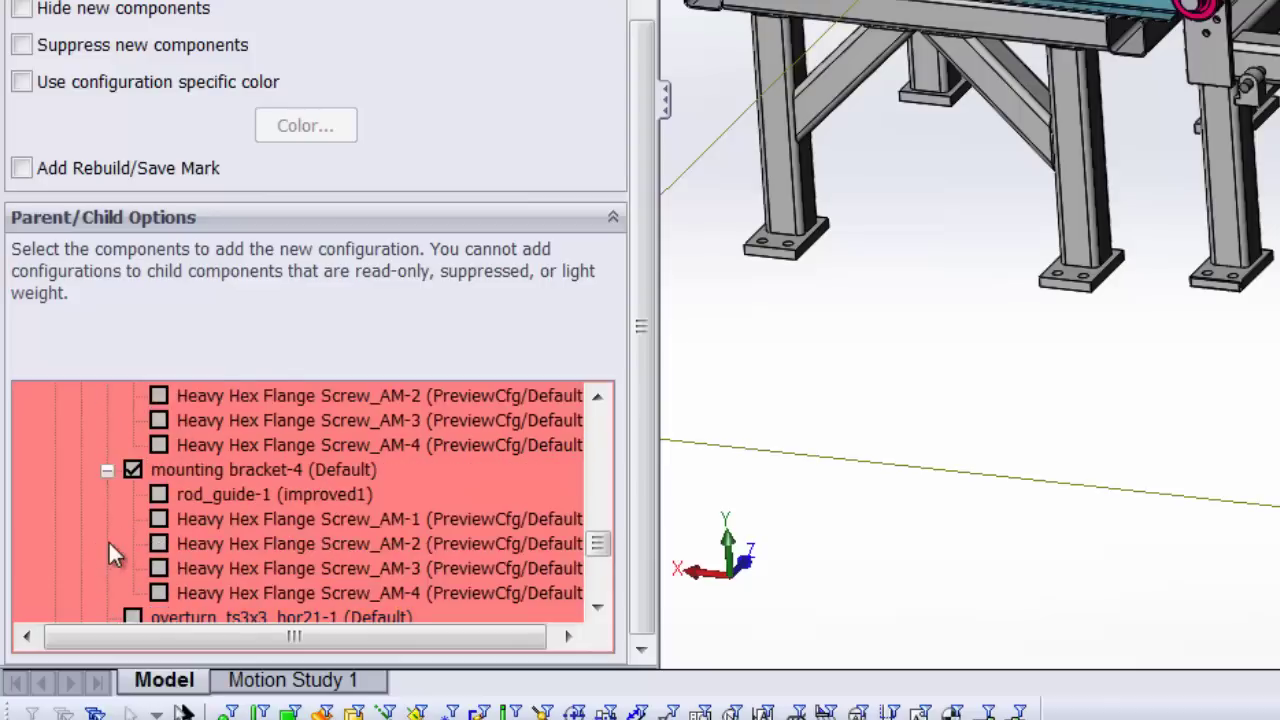
pyautogui.click(159, 494)
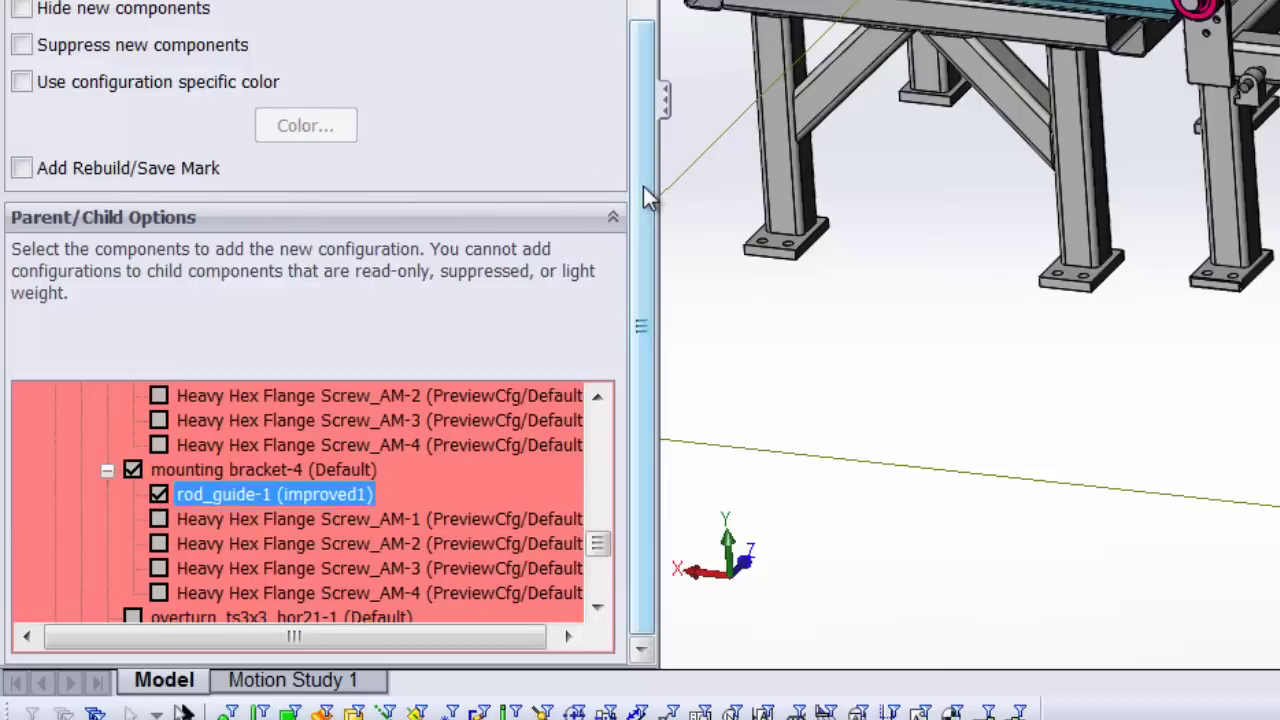
pyautogui.scroll(5, 643, 186)
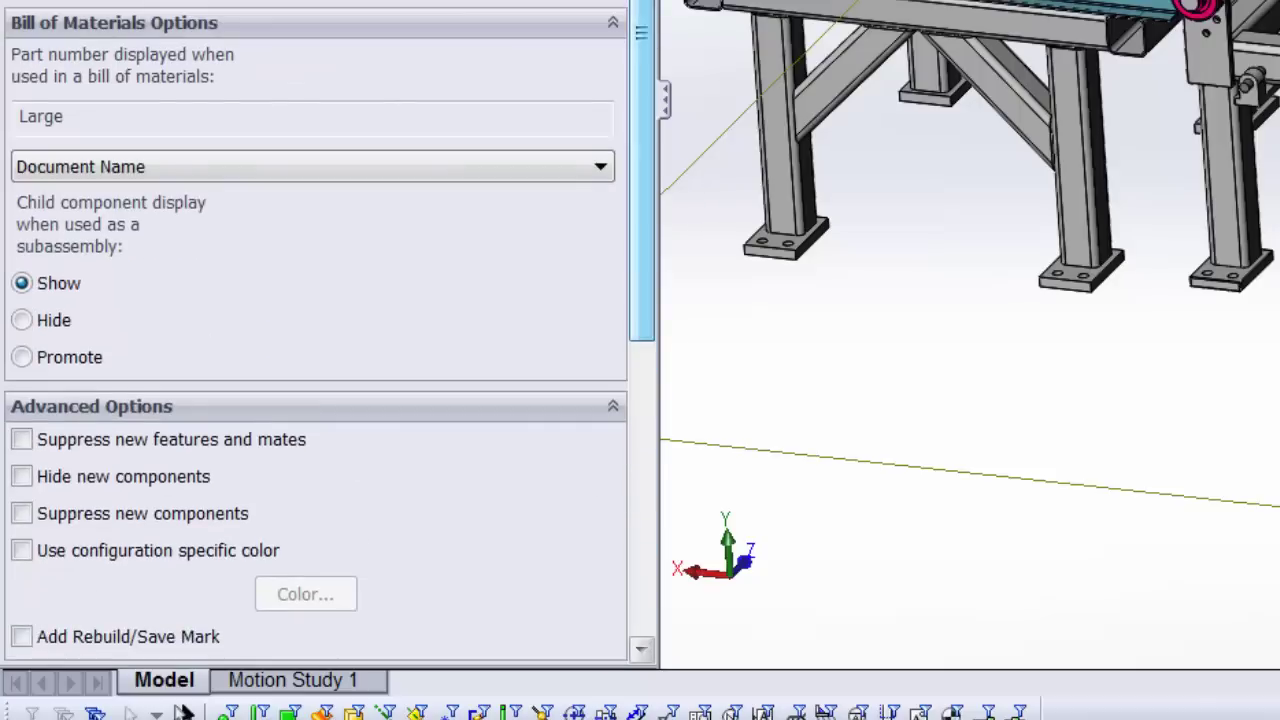
# - Create the improved2 configuration and reveal rod_guide<1> under mounting bracket<2> in the tree
pyautogui.scroll(-5, 643, 186)
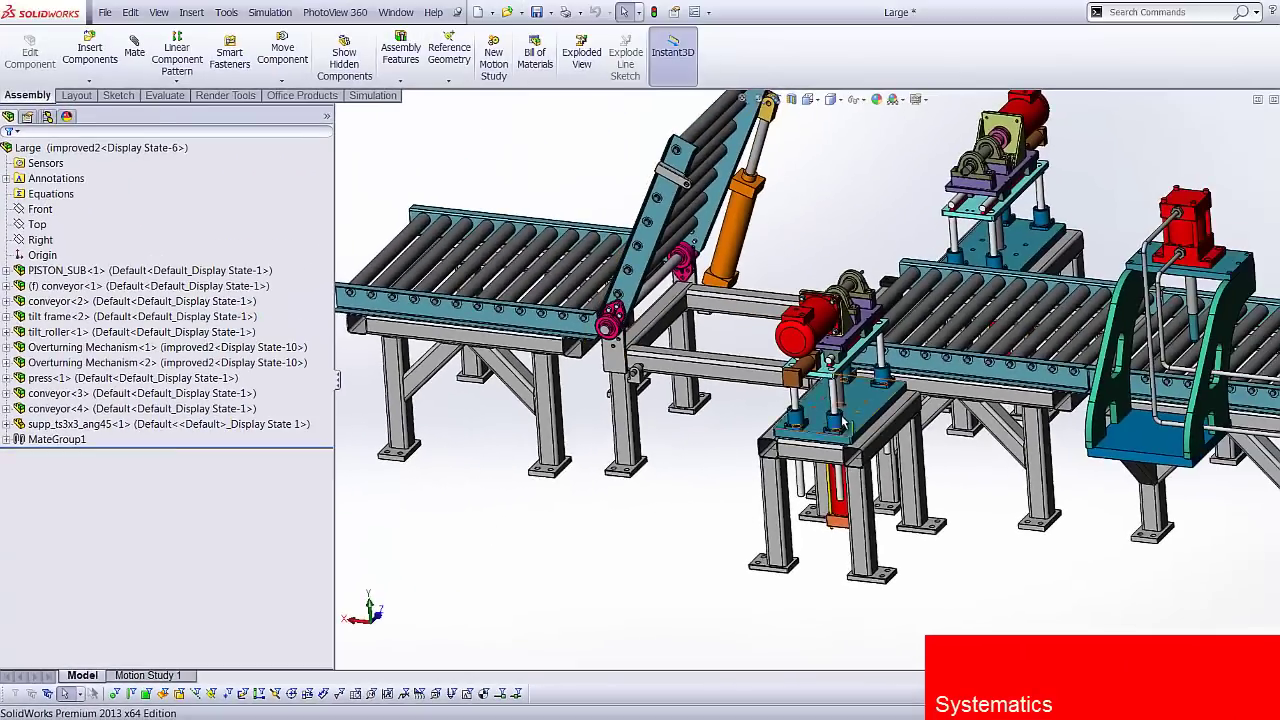
pyautogui.click(845, 425)
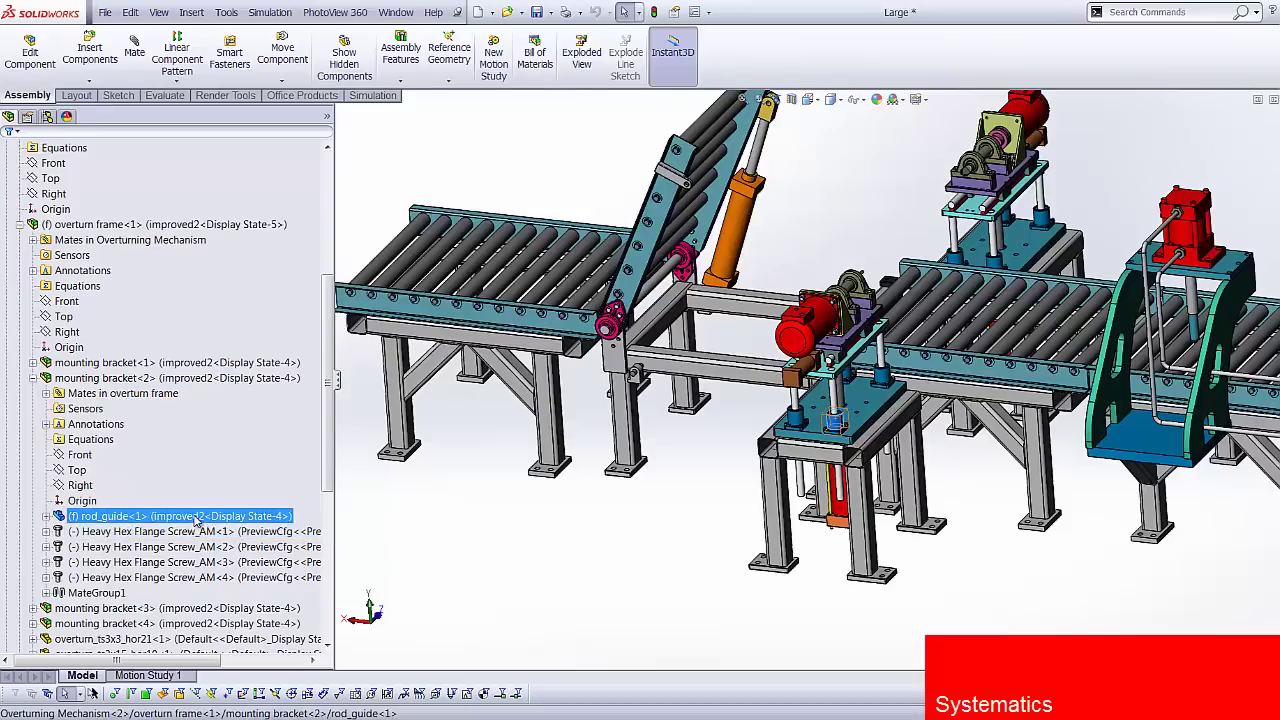
# - Check the configurations, then select mounting bracket<2> and overturn frame<1> in the component tree
pyautogui.click(48, 117)
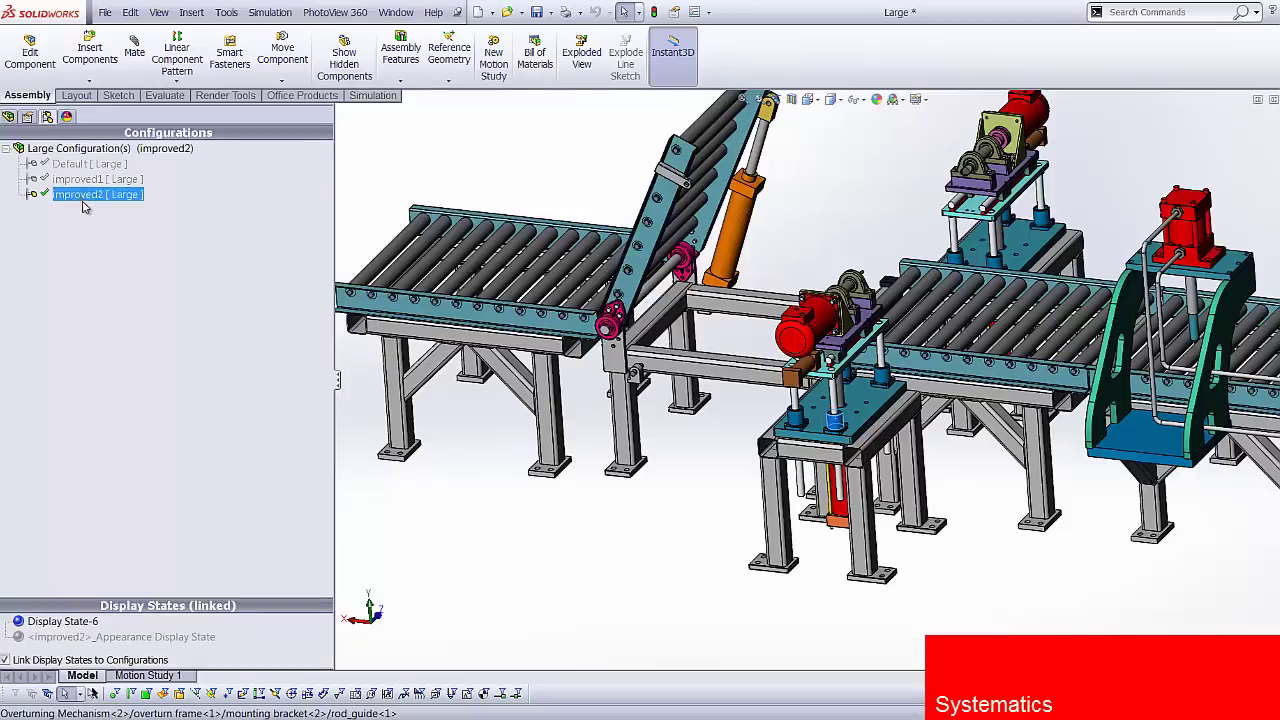
pyautogui.click(8, 117)
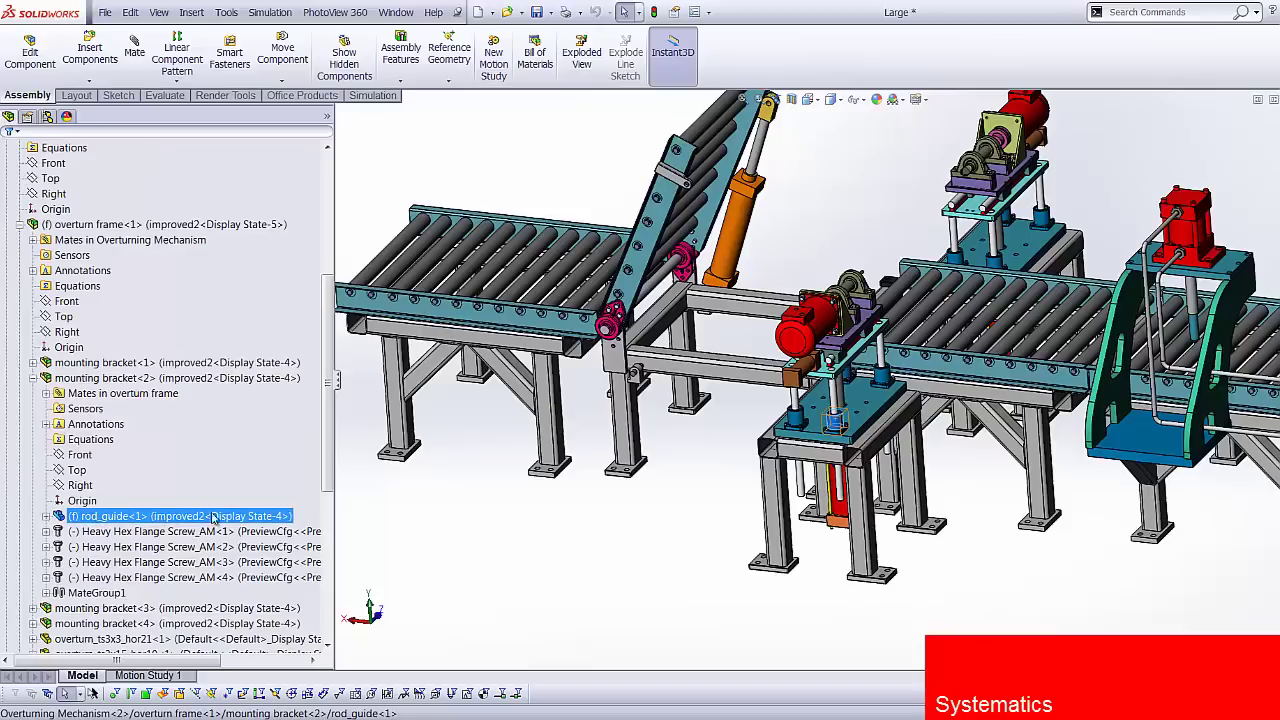
pyautogui.keyDown('ctrl'); pyautogui.click(204, 381); pyautogui.keyUp('ctrl')
pyautogui.click(204, 382)
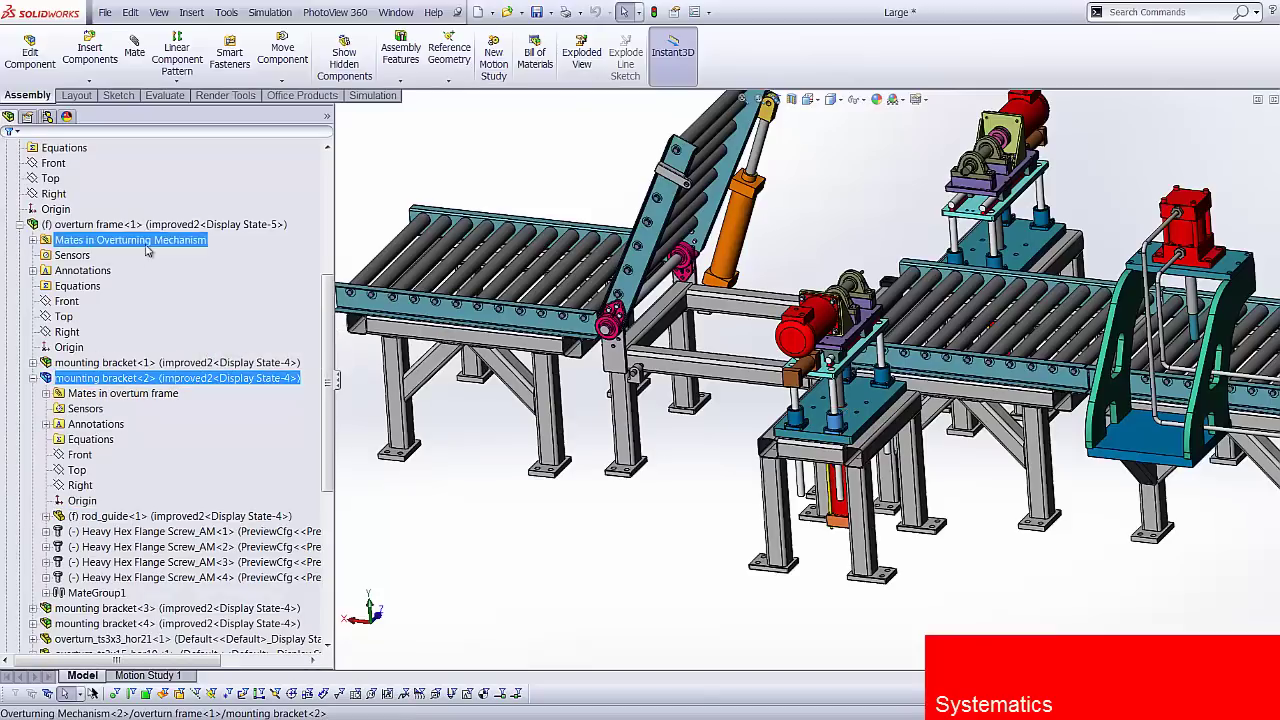
pyautogui.keyDown('ctrl'); pyautogui.click(115, 225); pyautogui.keyUp('ctrl')
pyautogui.click(115, 225)
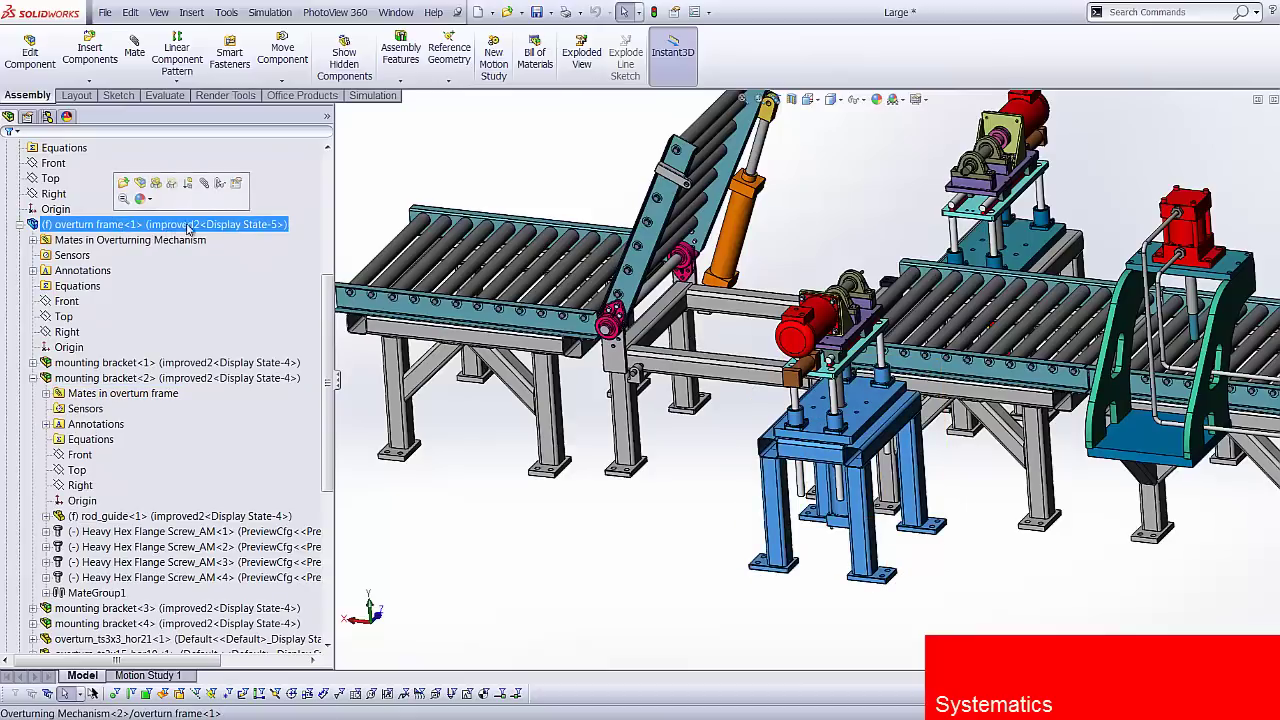
# - Verify both mechanisms' rod_guides use improved2, then bring up the configuration list
pyautogui.scroll(2, 140, 205)
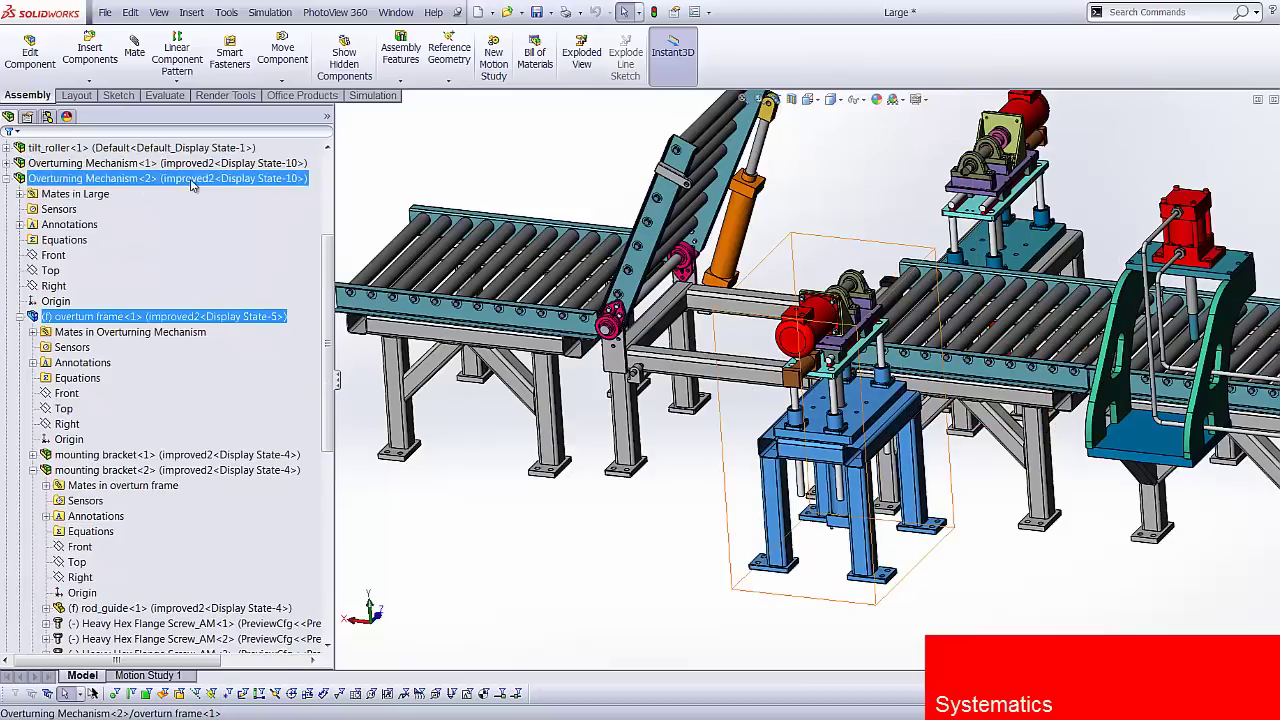
pyautogui.click(21, 317)
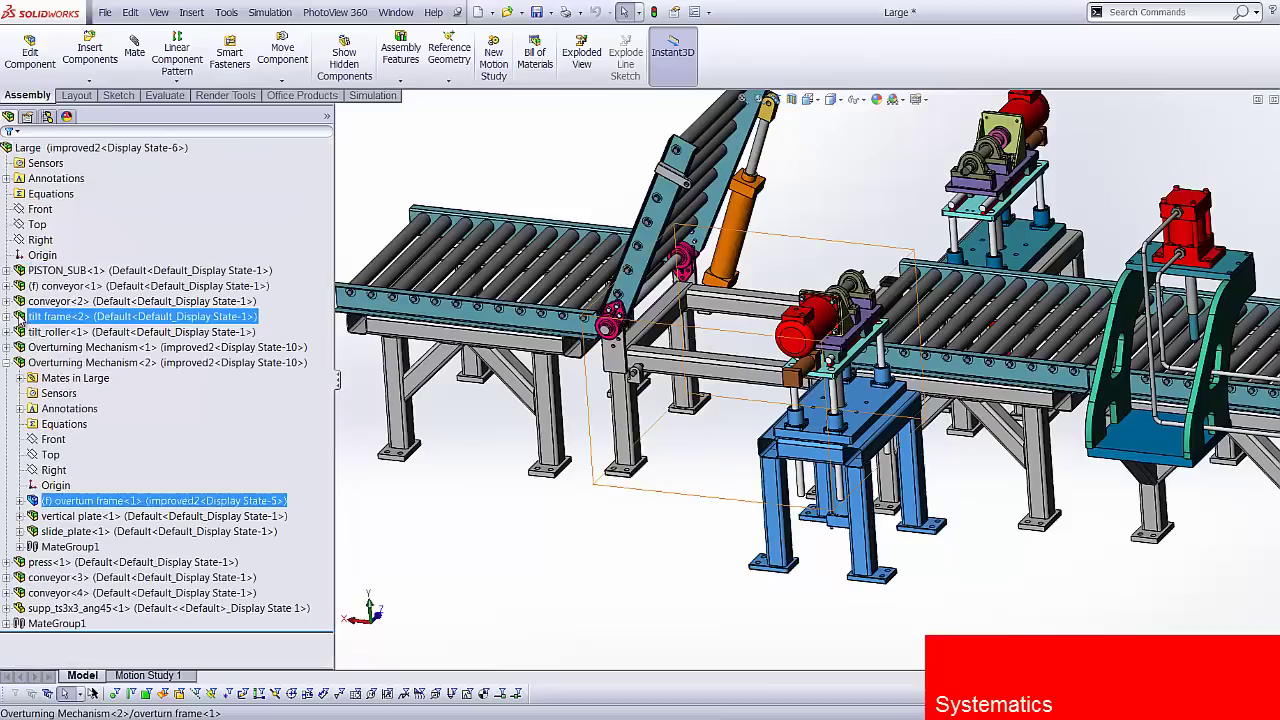
pyautogui.click(68, 580)
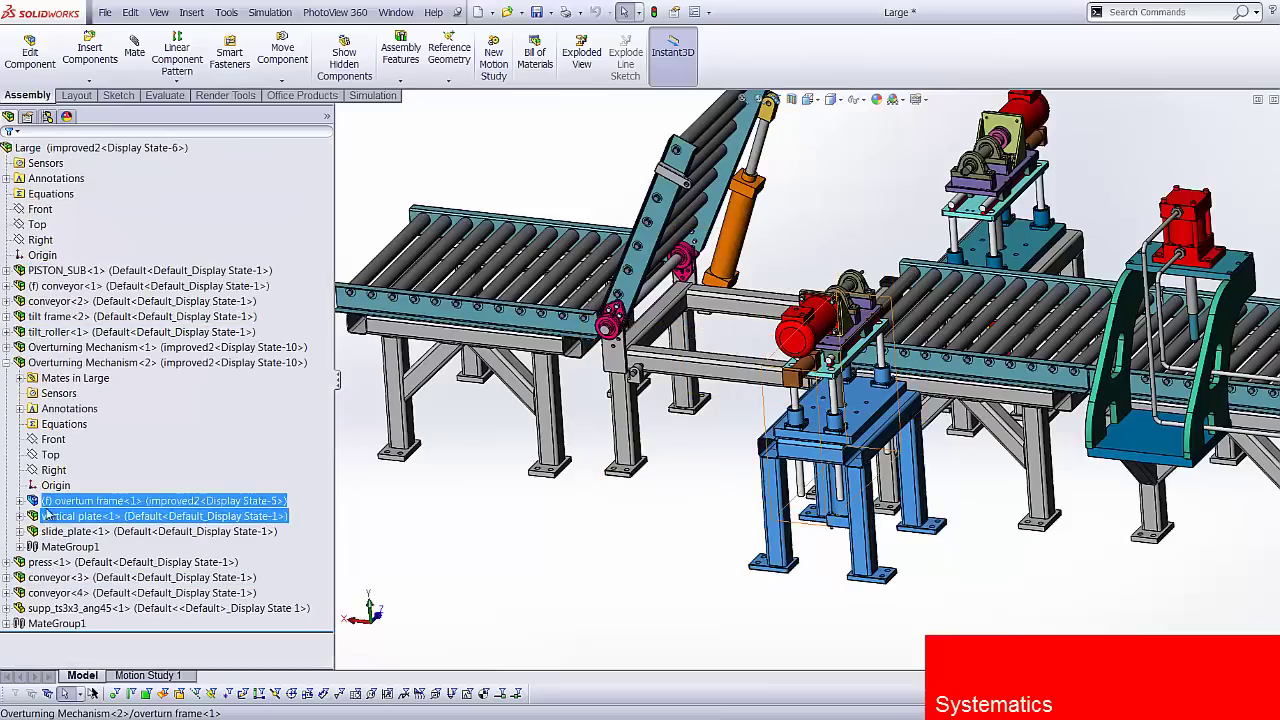
pyautogui.click(797, 420)
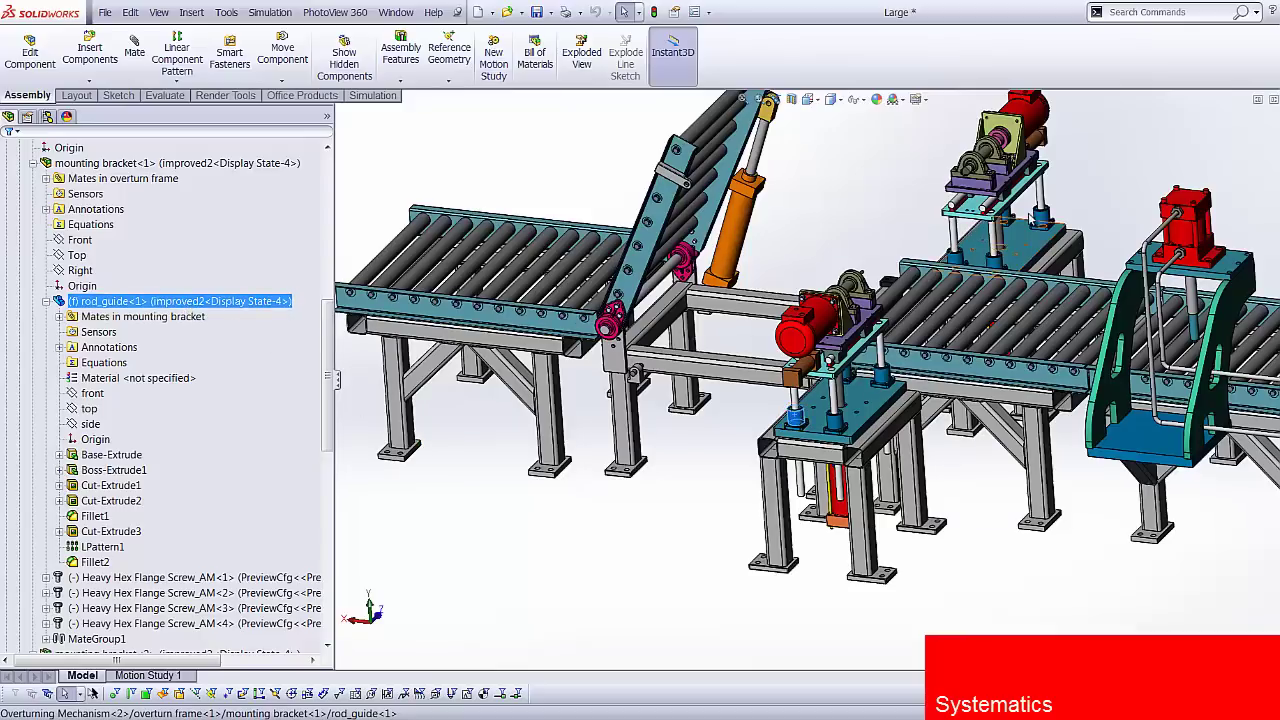
pyautogui.click(975, 215)
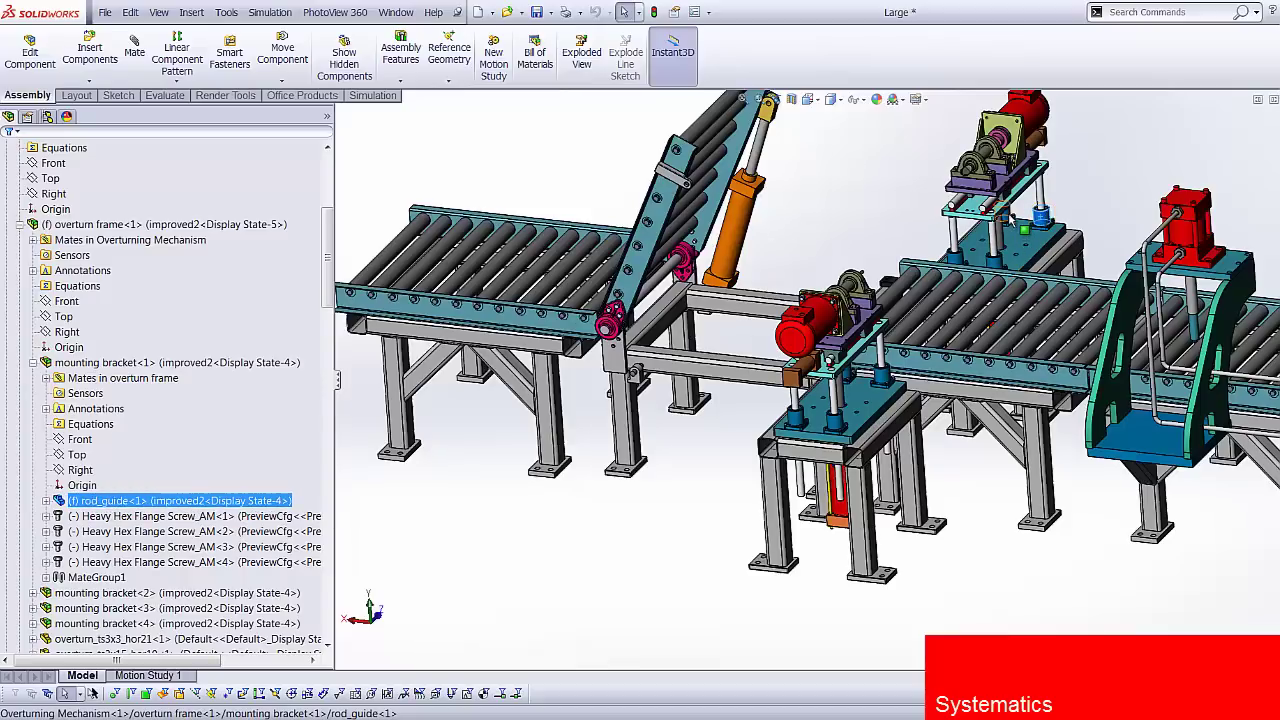
pyautogui.click(1012, 216)
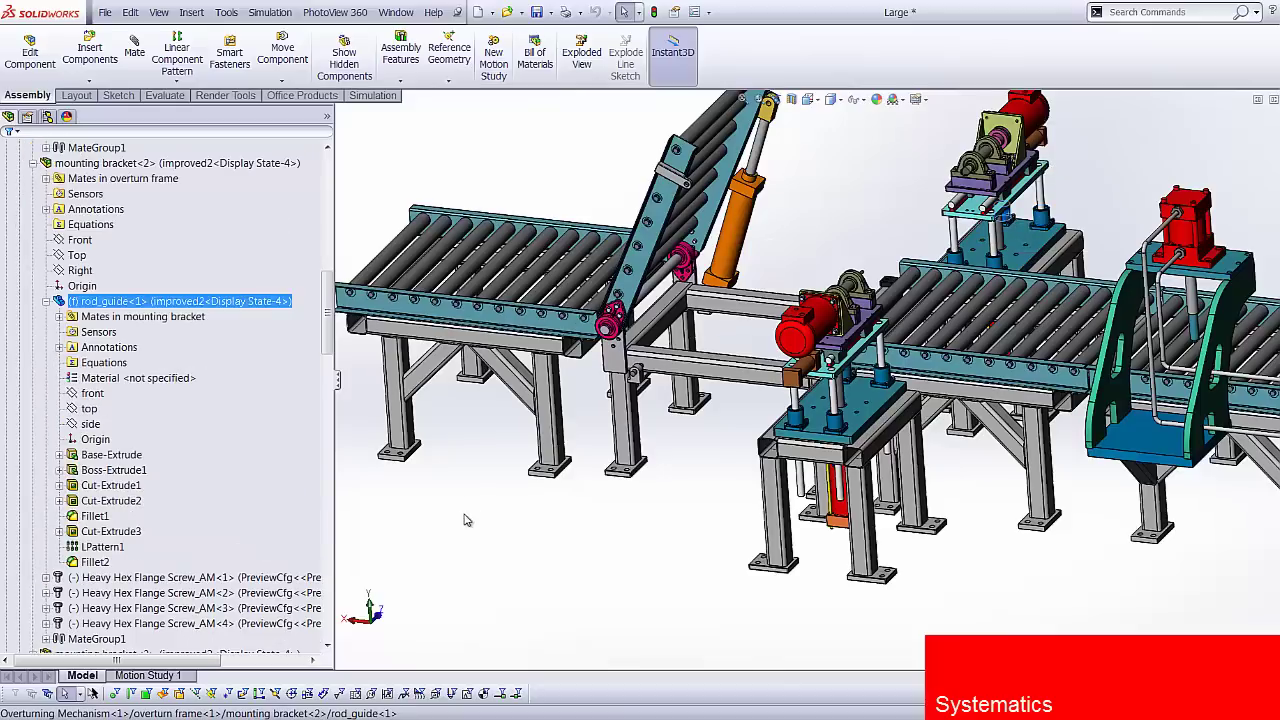
pyautogui.click(47, 116)
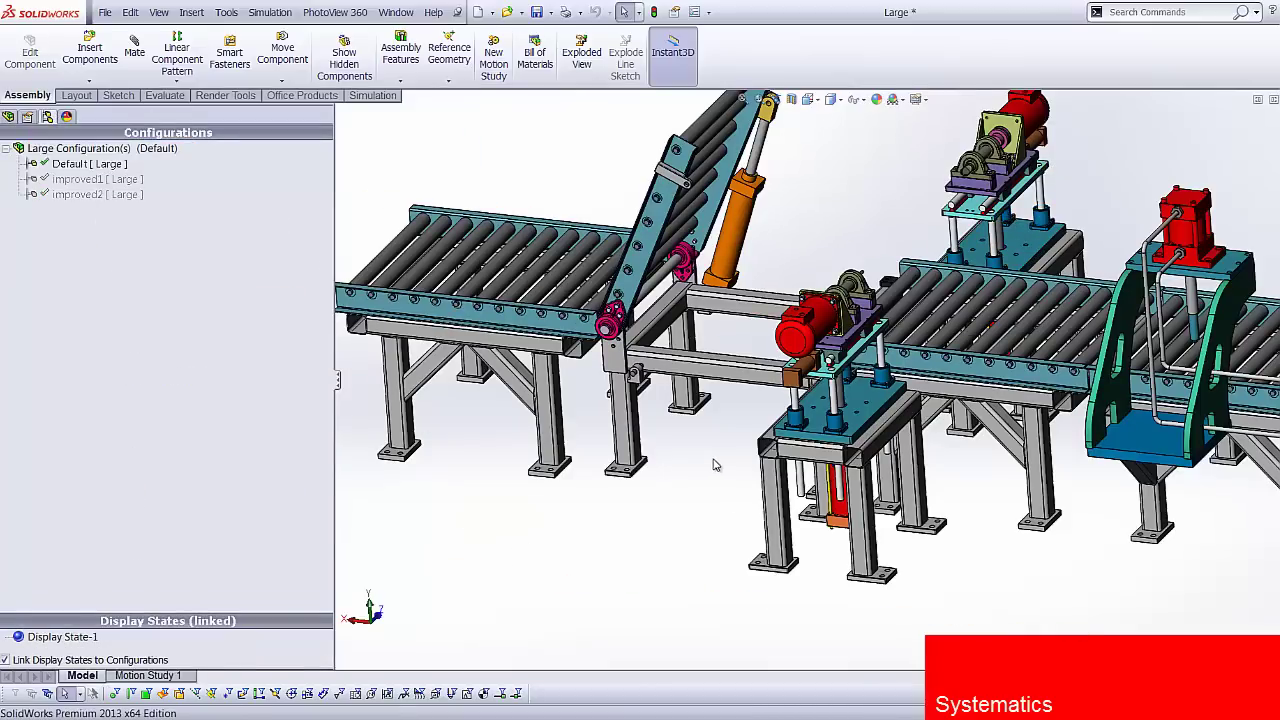
# - Set rod_guide<1> to reference its Default part configuration via Component Properties
pyautogui.click(8, 116)
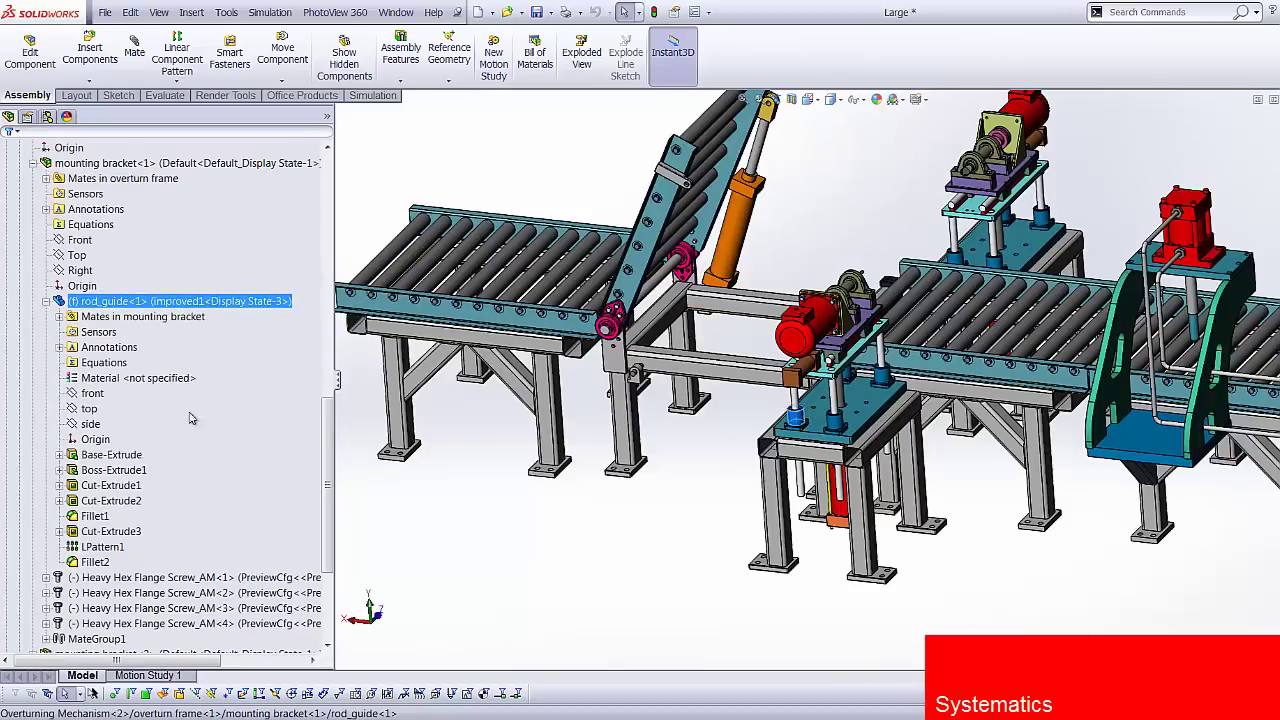
pyautogui.rightClick(193, 306)
pyautogui.click(278, 266)
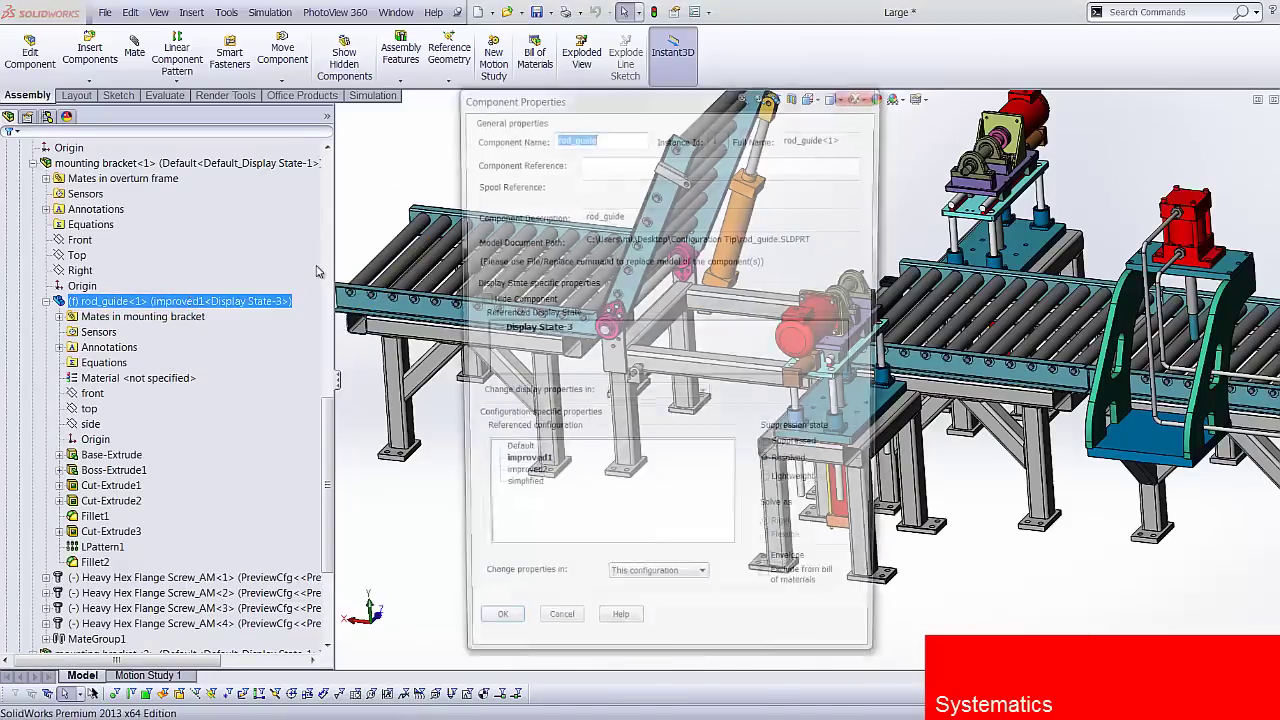
pyautogui.click(517, 457)
pyautogui.click(493, 636)
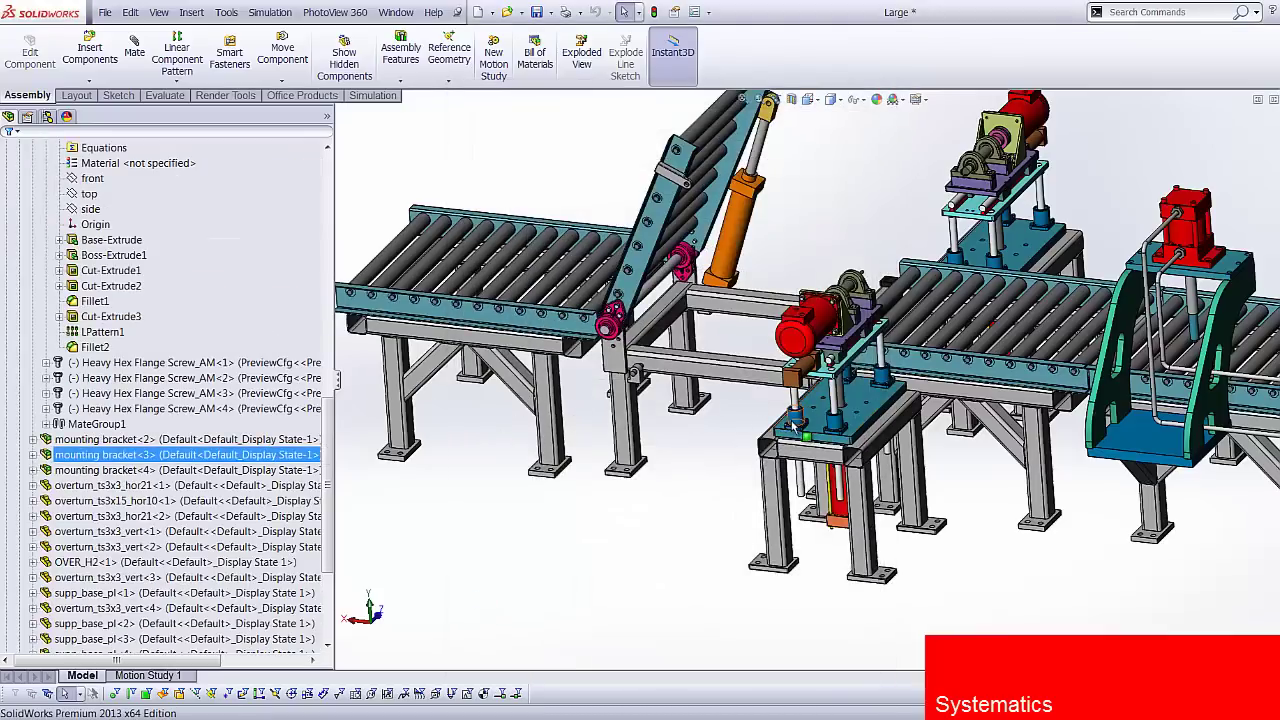
# - Select rod_guide<1> under mounting bracket<3>, then pick improved2 in the configuration list
pyautogui.click(795, 425)
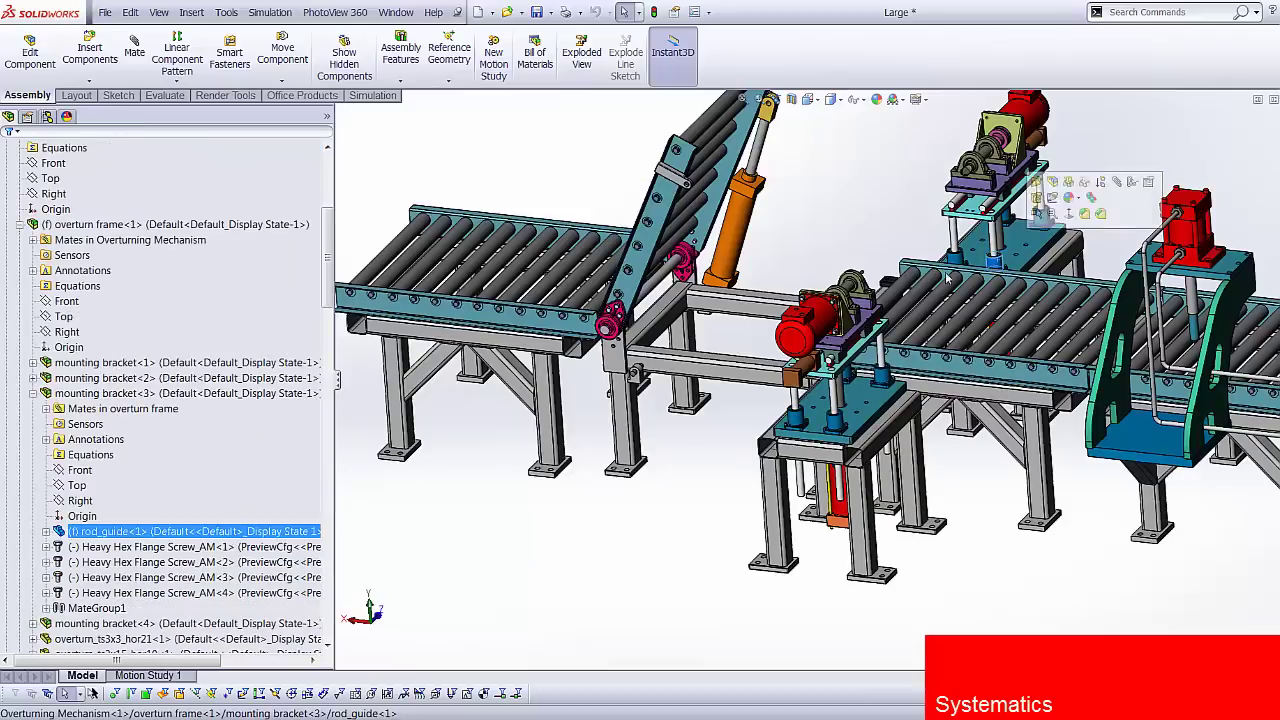
pyautogui.click(212, 538)
pyautogui.click(47, 117)
pyautogui.click(88, 195)
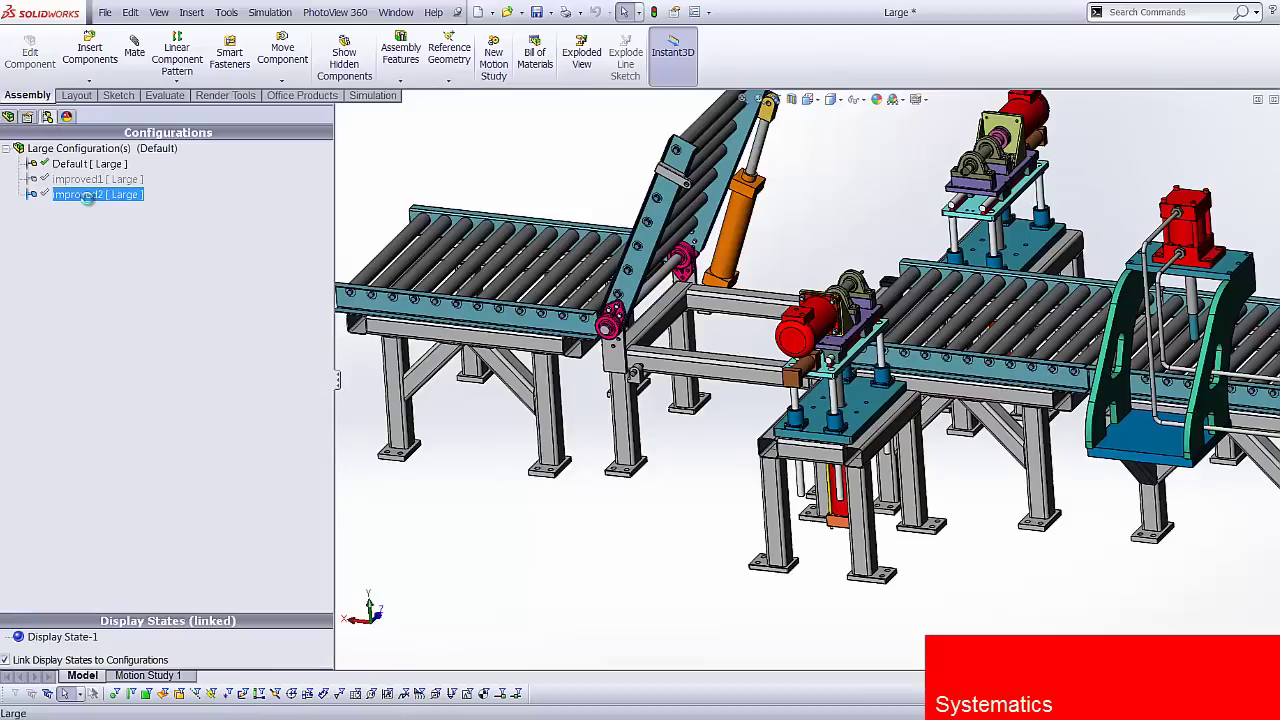
# - Activate improved2 and confirm mounting bracket<1>'s rod_guide references its improved2 configuration
pyautogui.doubleClick(88, 195)
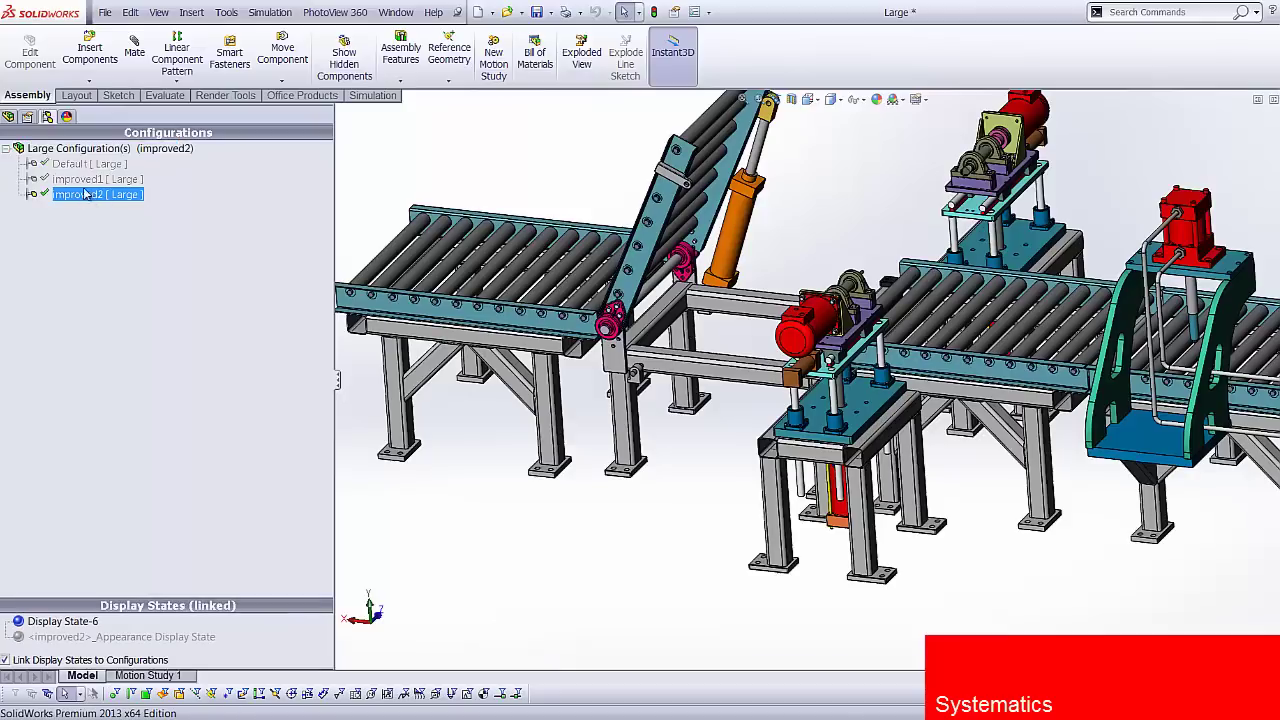
pyautogui.click(8, 117)
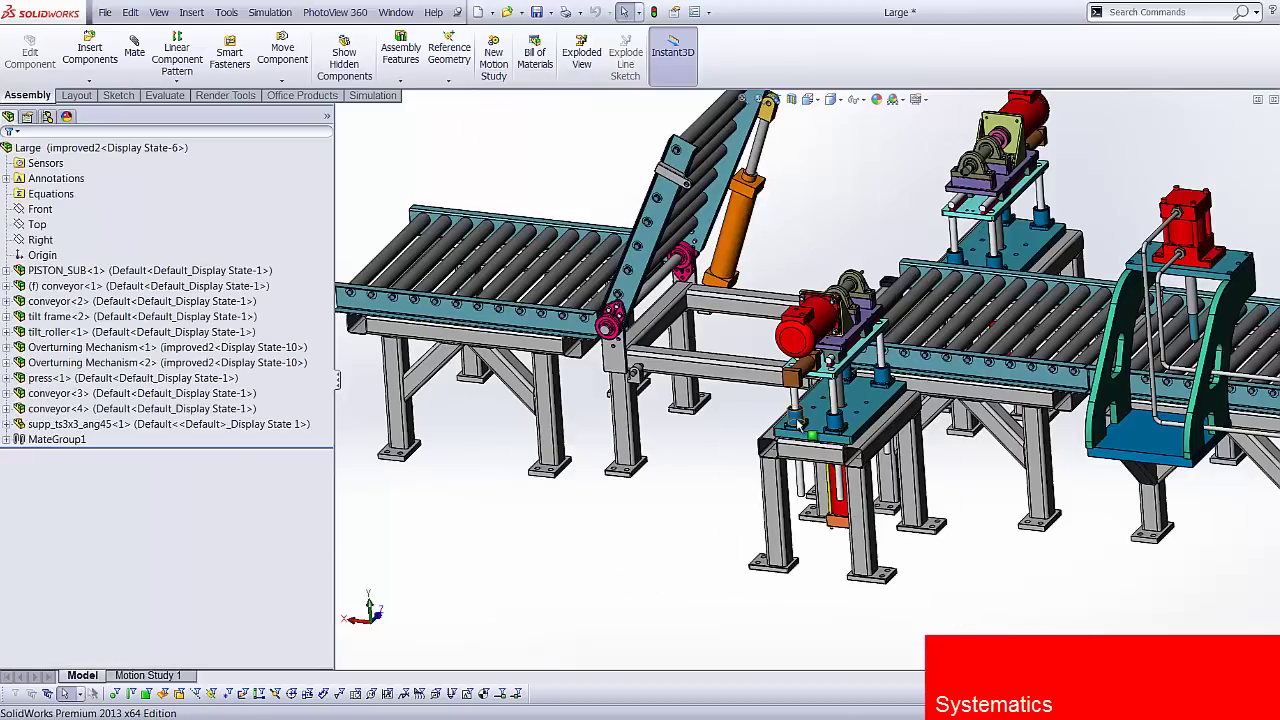
pyautogui.click(835, 375)
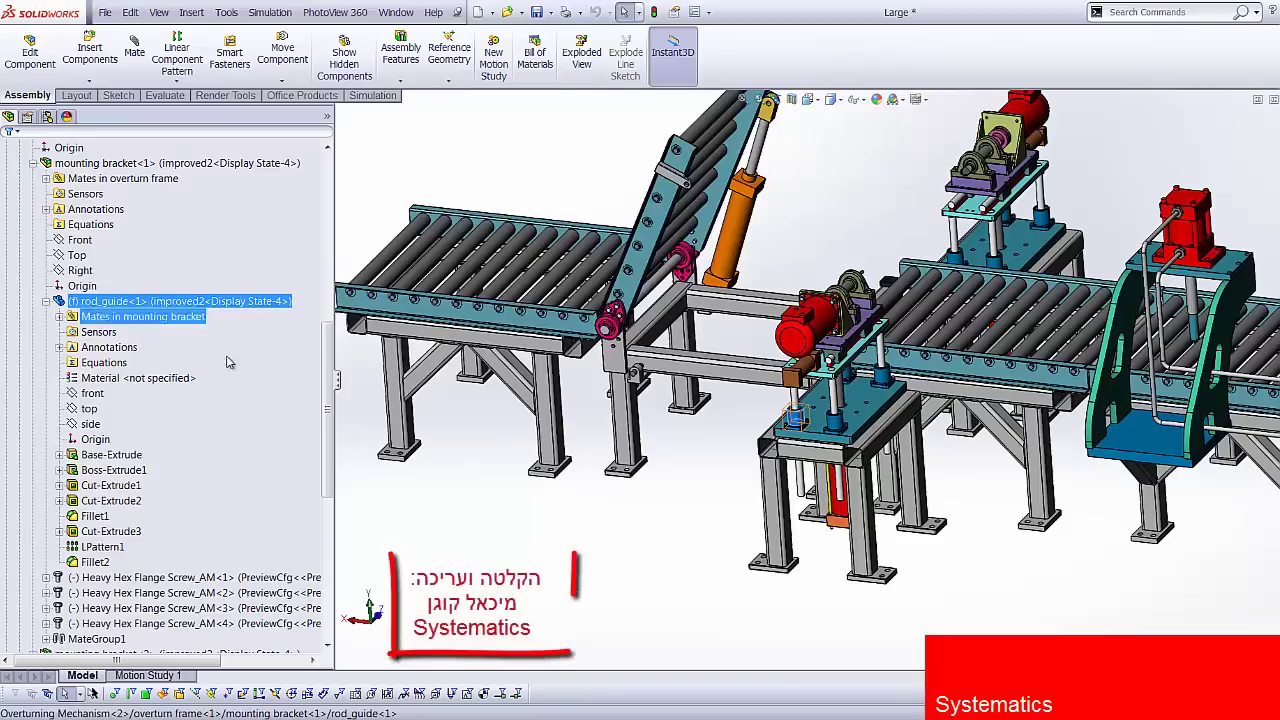
pyautogui.press('Escape')
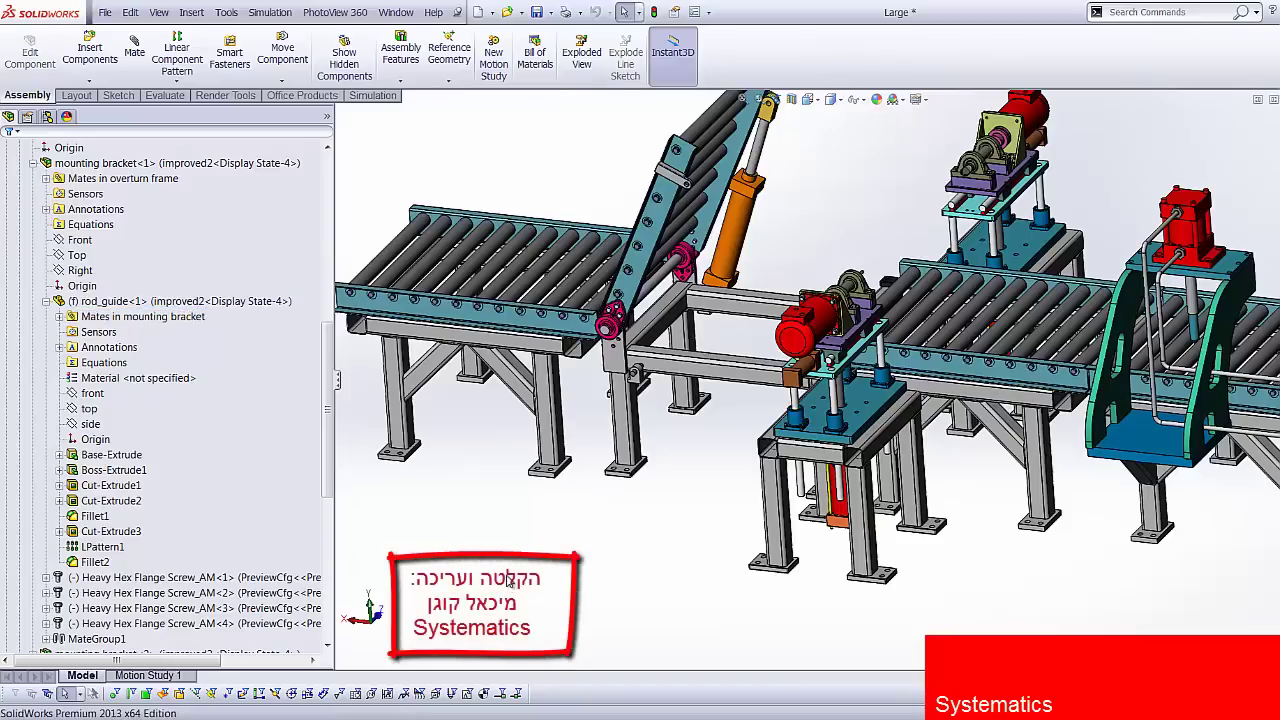